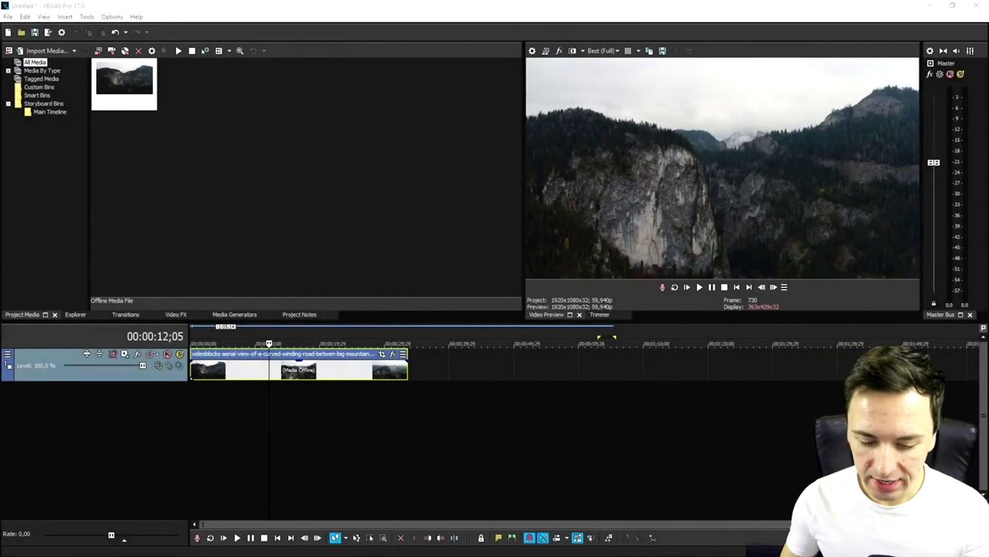
# Preview a later part of the mountain clip, then return playback to its start
pyautogui.click(361, 375)
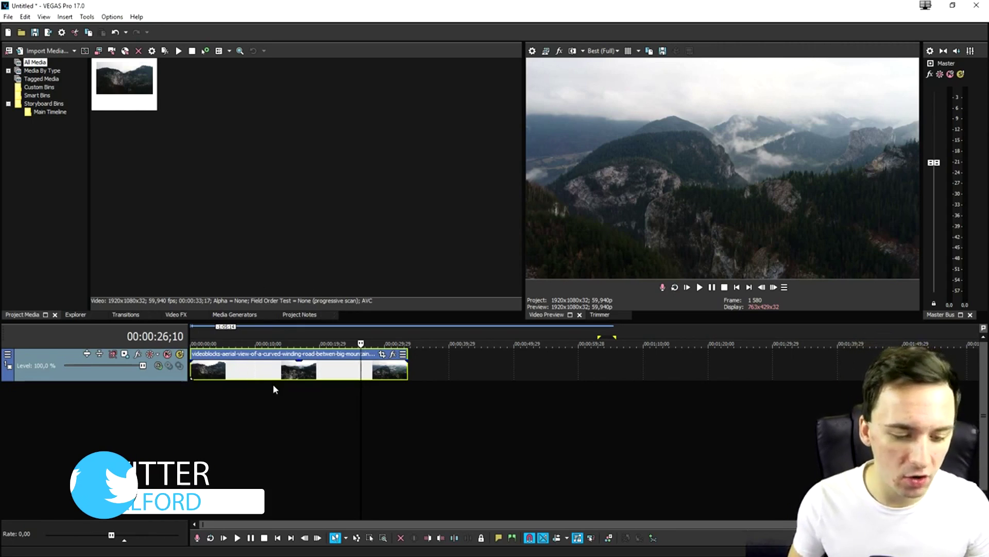
pyautogui.click(736, 287)
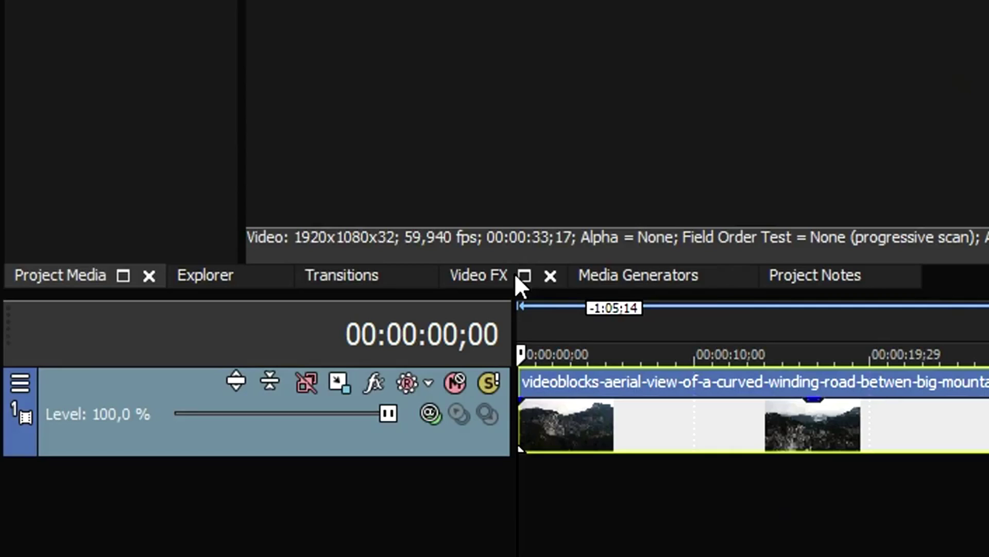
pyautogui.click(178, 315)
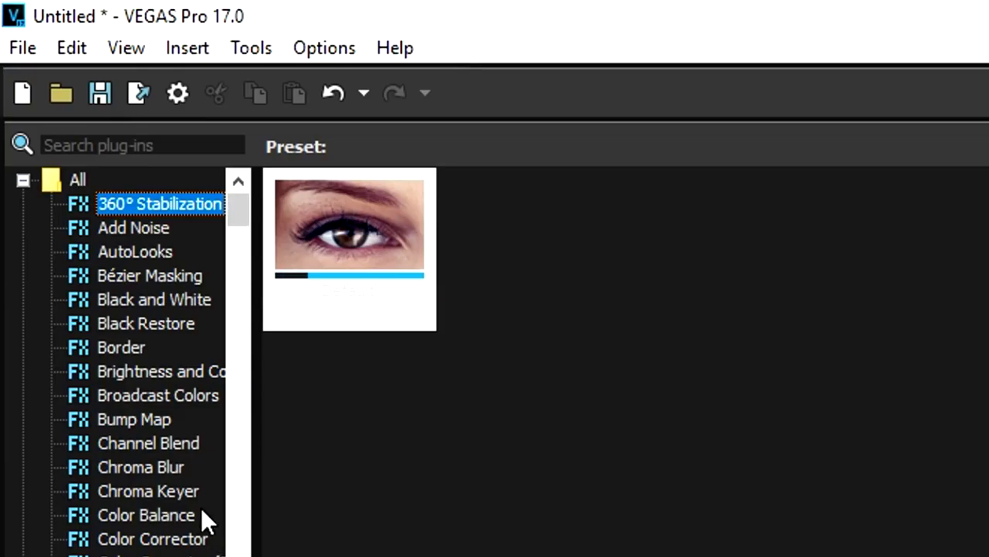
# Select AutoLooks in the Video FX list to display its preset thumbnails
pyautogui.click(148, 256)
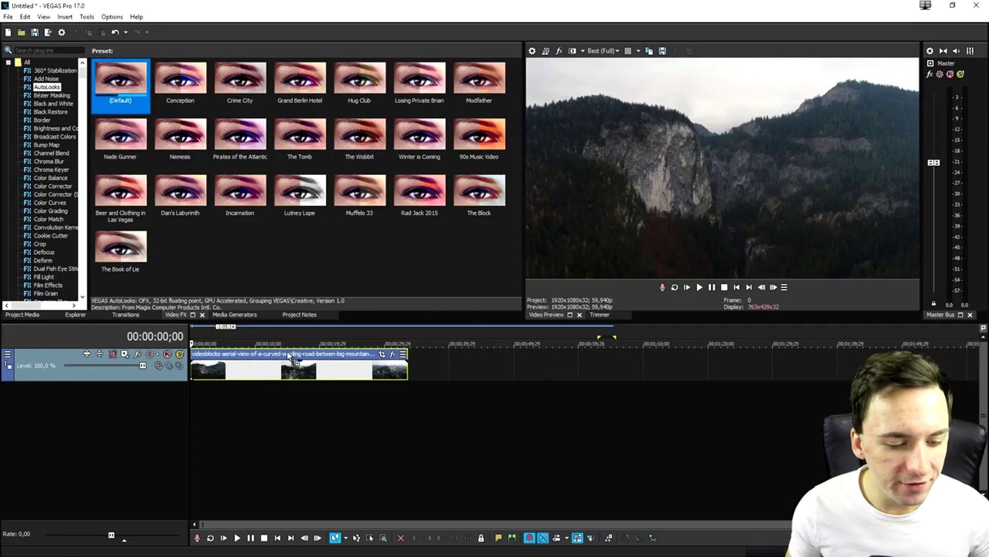
# Apply the default AutoLooks look to the mountain clip and browse its preset list
pyautogui.moveTo(289, 356); pyautogui.dragTo(289, 358)
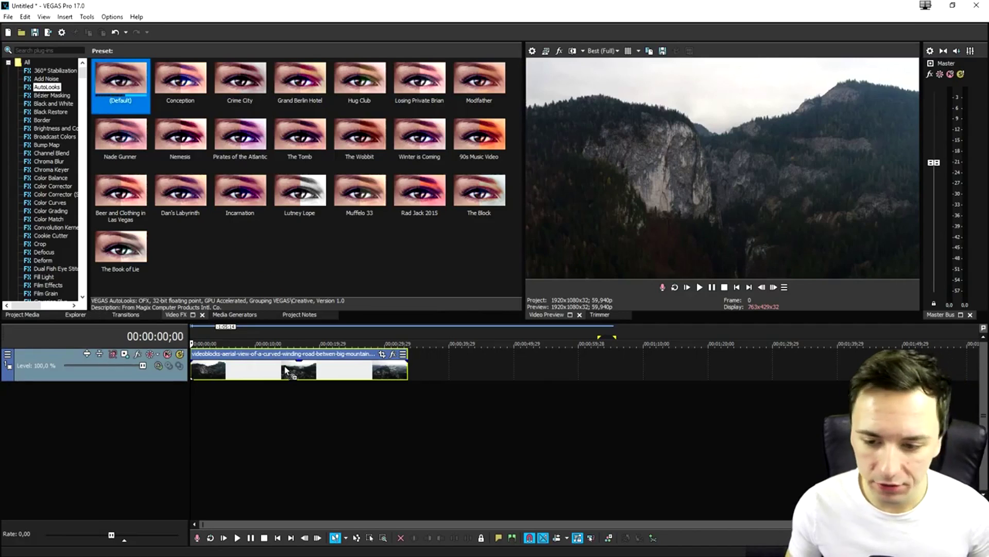
pyautogui.moveTo(303, 32); pyautogui.dragTo(655, 207)
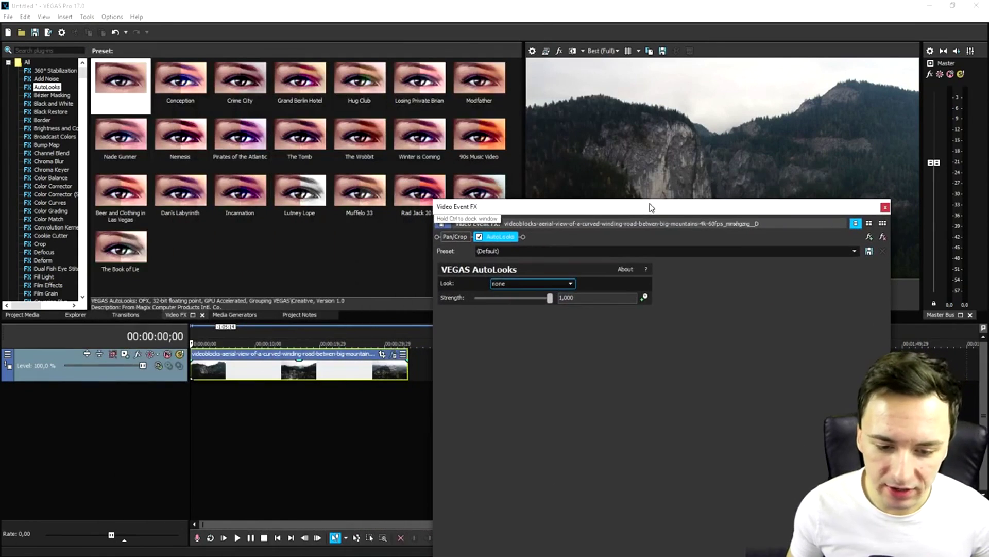
pyautogui.click(523, 251)
pyautogui.scroll(-5, 523, 251)
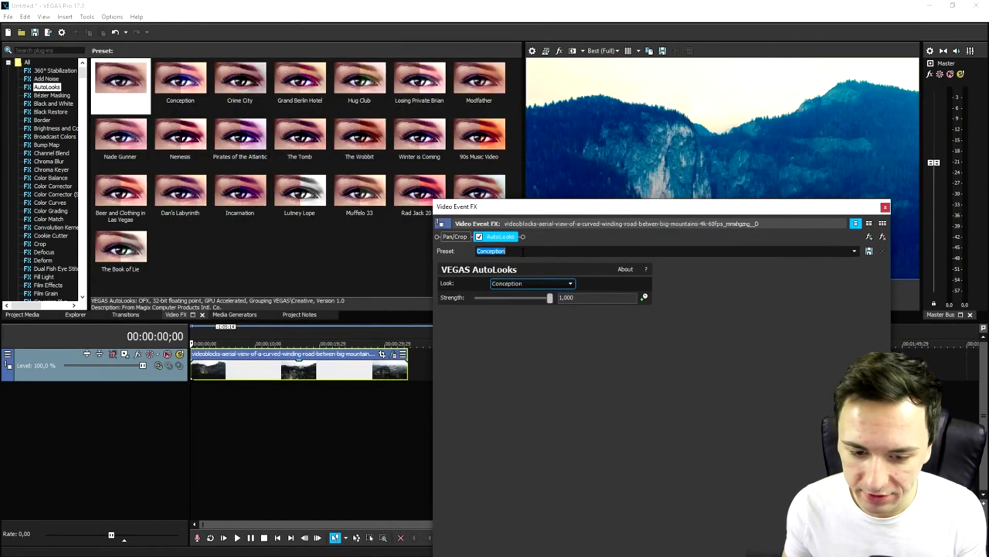
pyautogui.moveTo(552, 206); pyautogui.dragTo(536, 294)
pyautogui.scroll(-2, 535, 335)
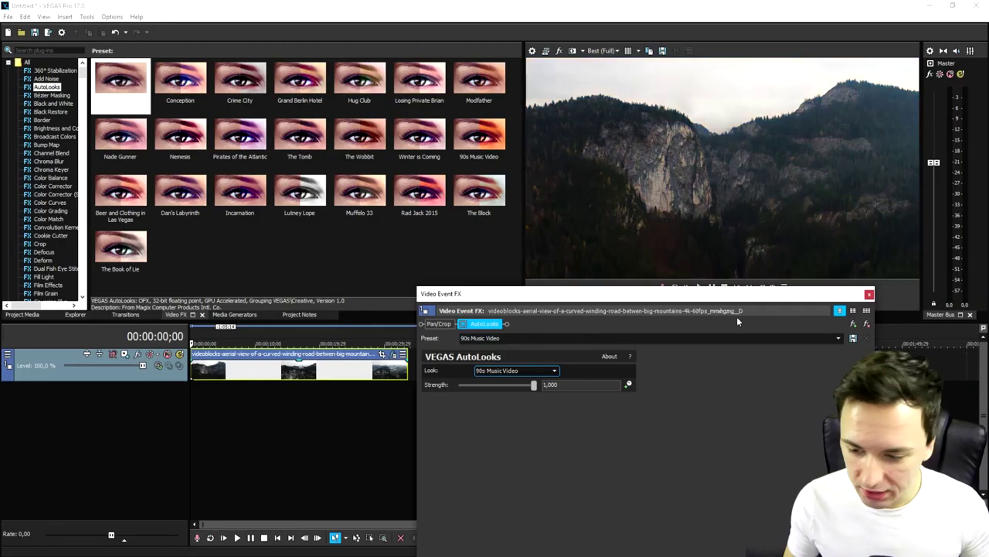
pyautogui.click(868, 354)
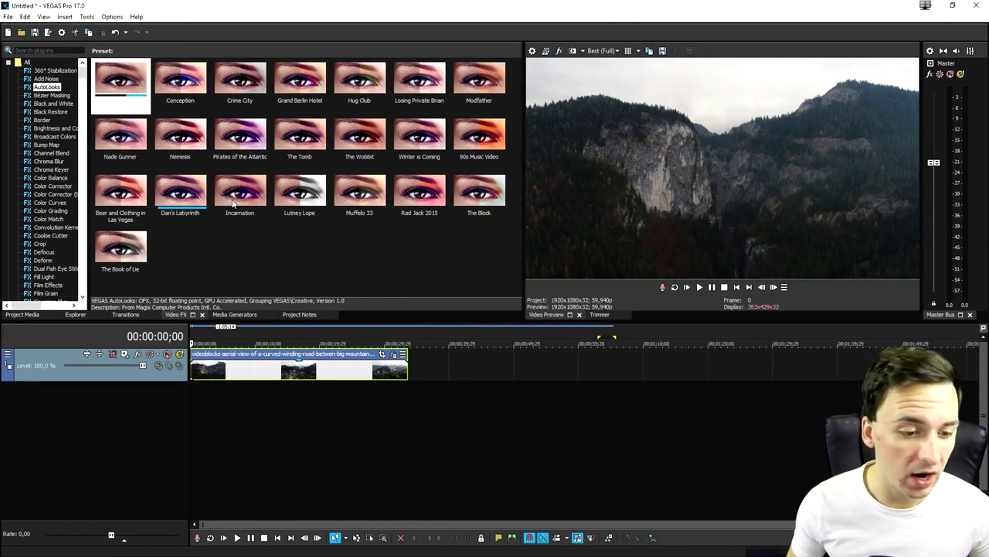
# Apply the Muffelo 33 look to the clip and turn off the earlier AutoLooks effect
pyautogui.click(355, 191)
pyautogui.moveTo(314, 369); pyautogui.dragTo(315, 361)
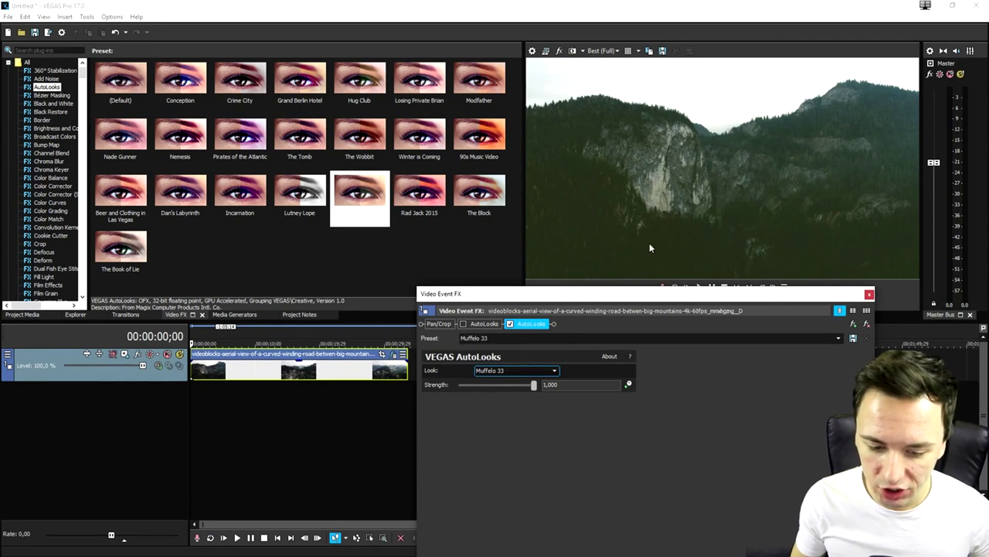
pyautogui.click(509, 323)
pyautogui.click(485, 237)
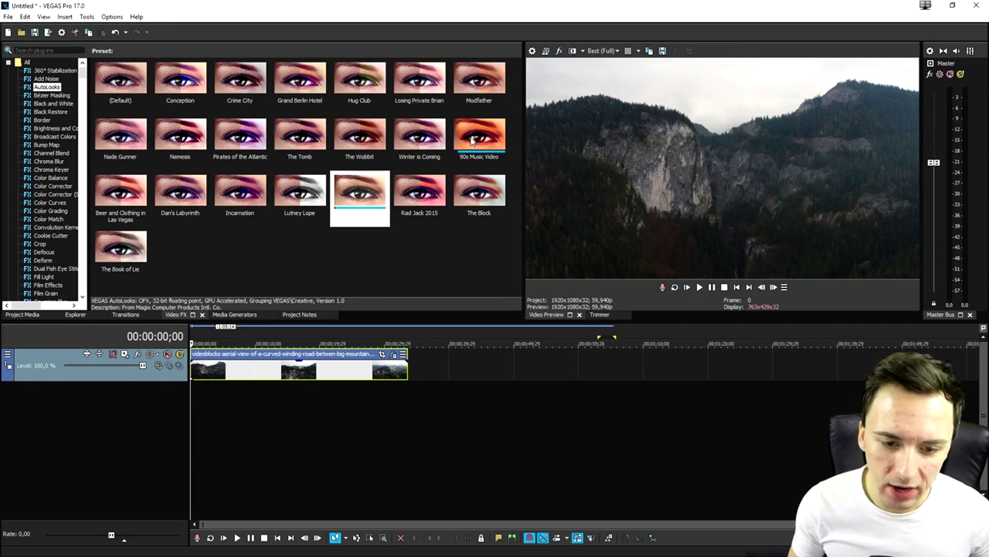
# Apply the 90s Music Video look to the clip and close its effect settings
pyautogui.moveTo(479, 135); pyautogui.dragTo(317, 372)
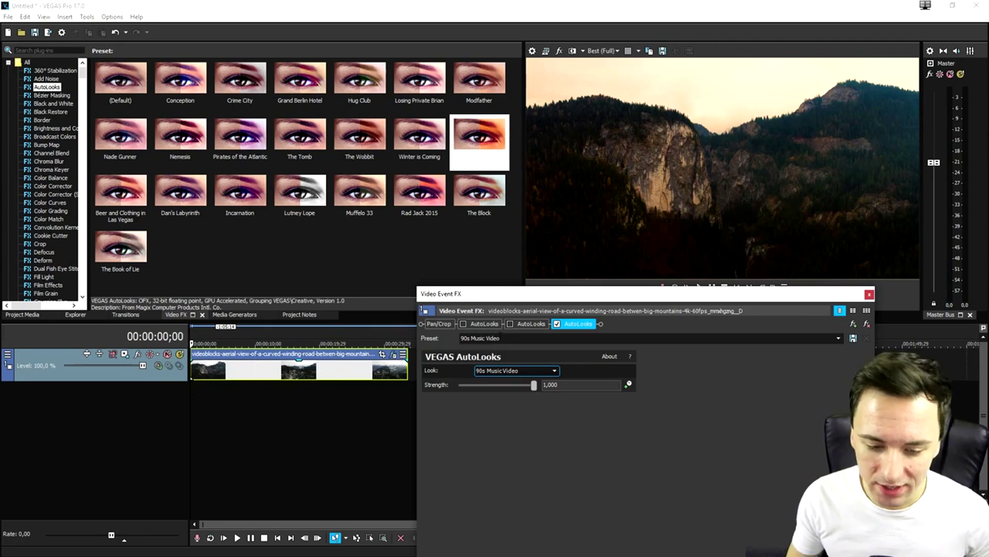
pyautogui.scroll(-5, 519, 341)
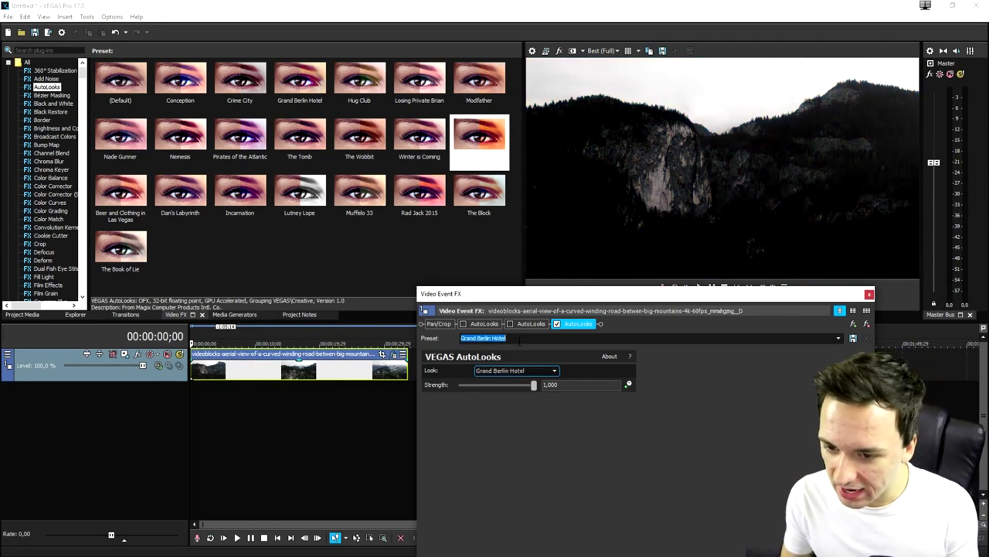
pyautogui.scroll(-3, 520, 341)
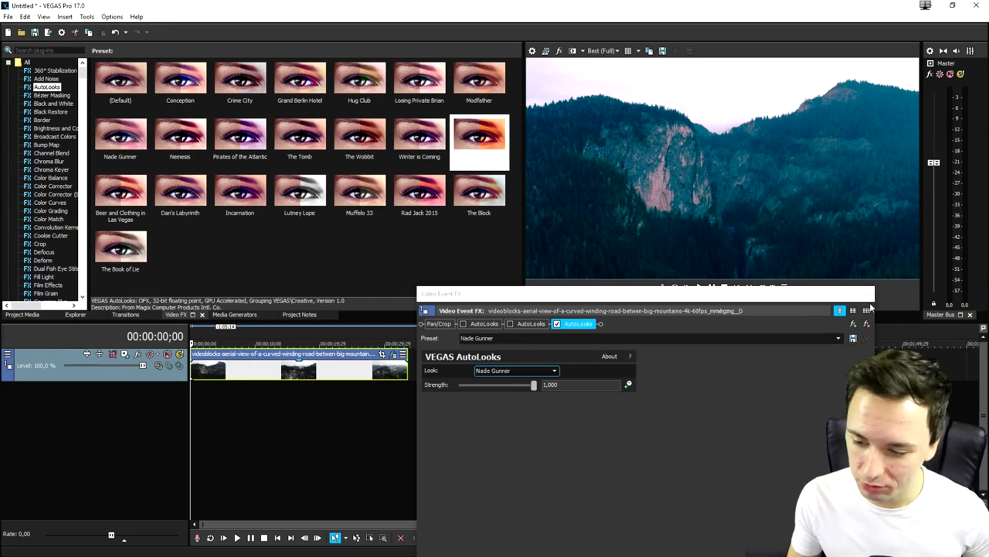
pyautogui.click(868, 294)
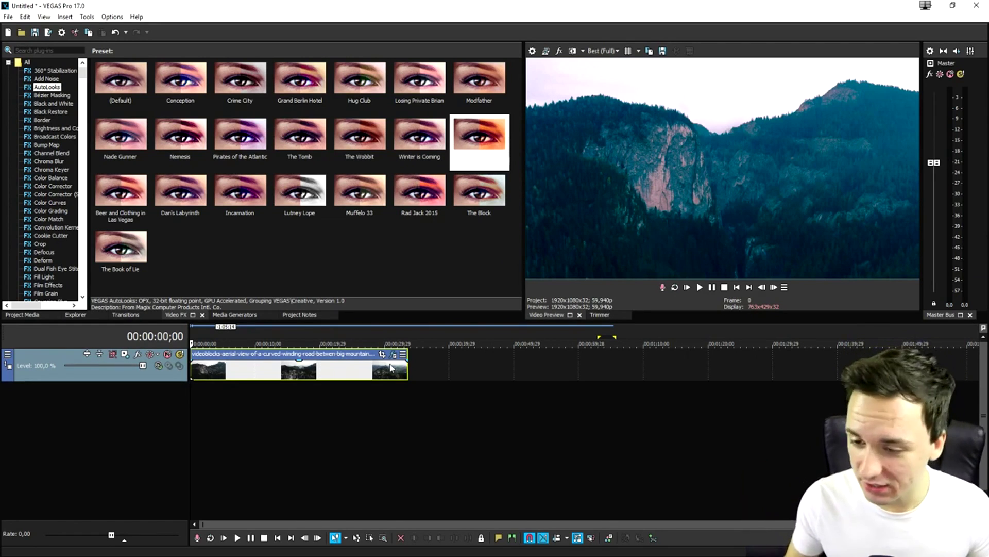
# Undo the last change and select the Crime City and Grand Berlin Hotel looks
pyautogui.hotkey('ctrl', 'z')
pyautogui.click(260, 98)
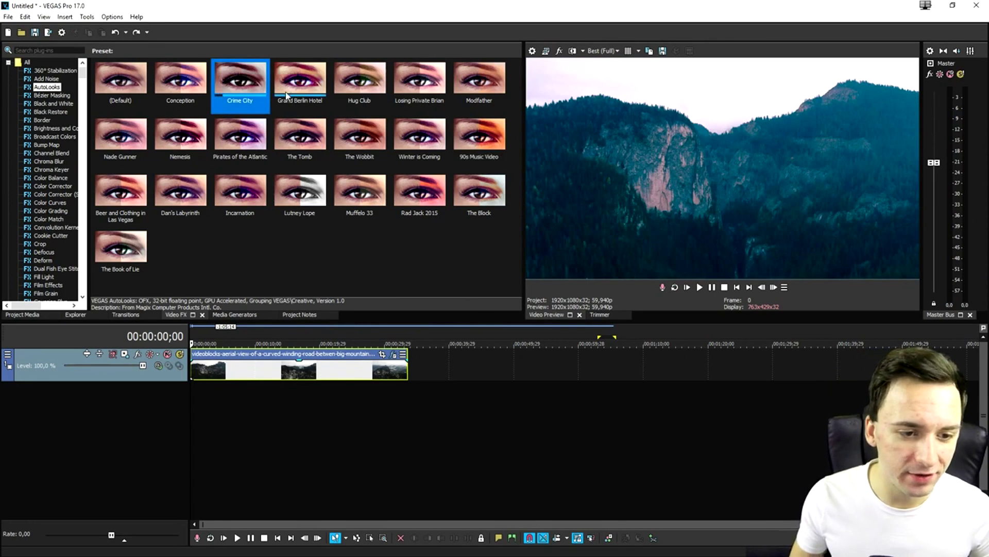
pyautogui.click(300, 86)
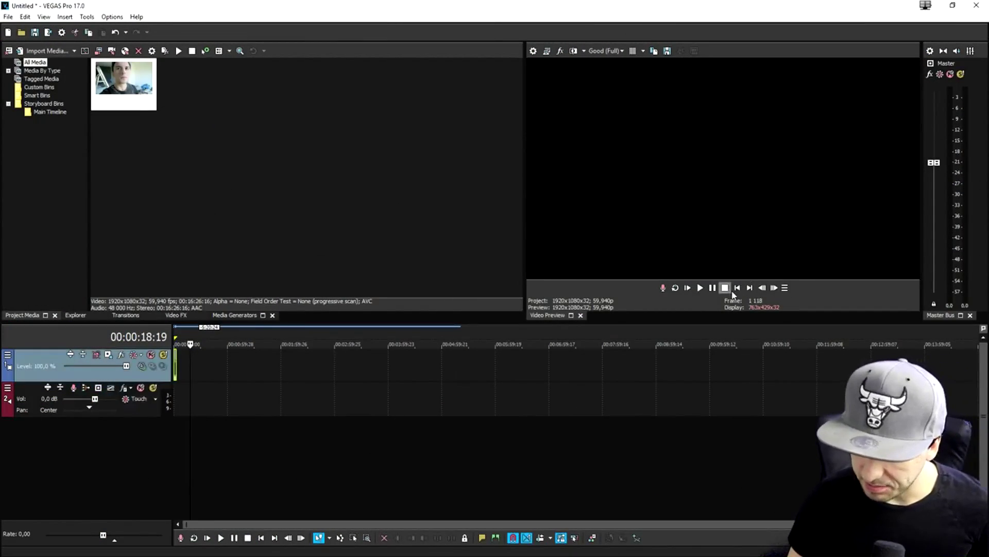
# Return to the start of the jajaja clip and zoom the timeline in on it
pyautogui.click(726, 287)
pyautogui.scroll(10, 355, 364)
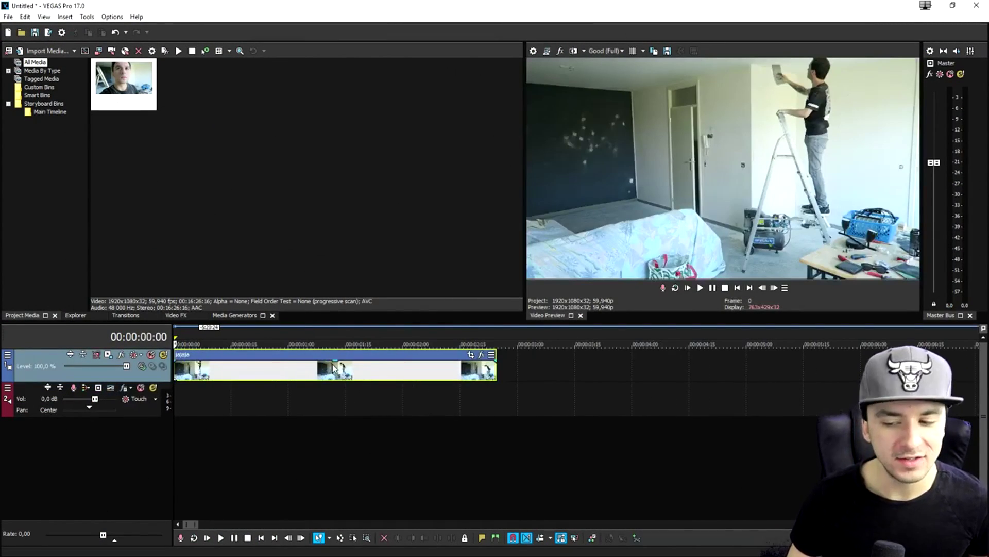
pyautogui.scroll(-2, 337, 367)
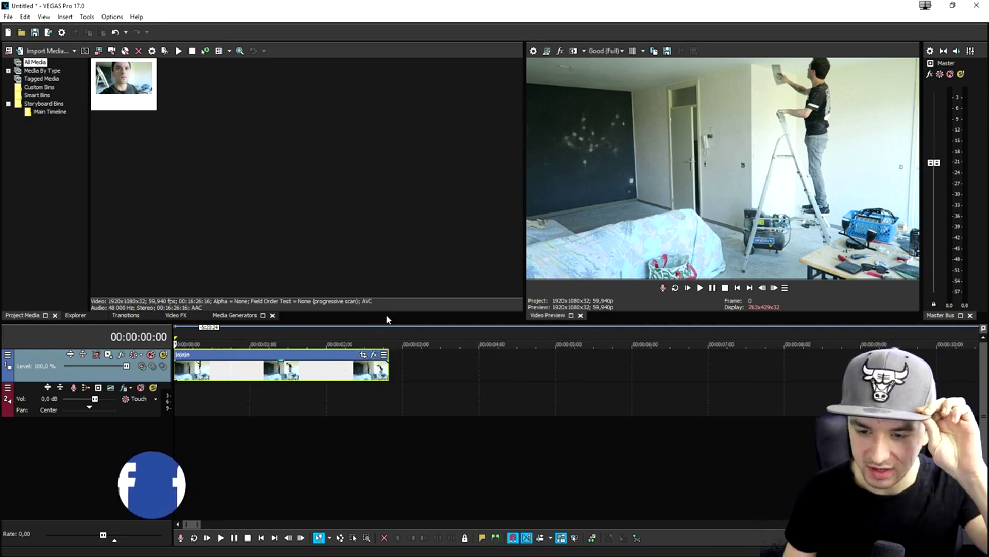
pyautogui.scroll(3, 313, 379)
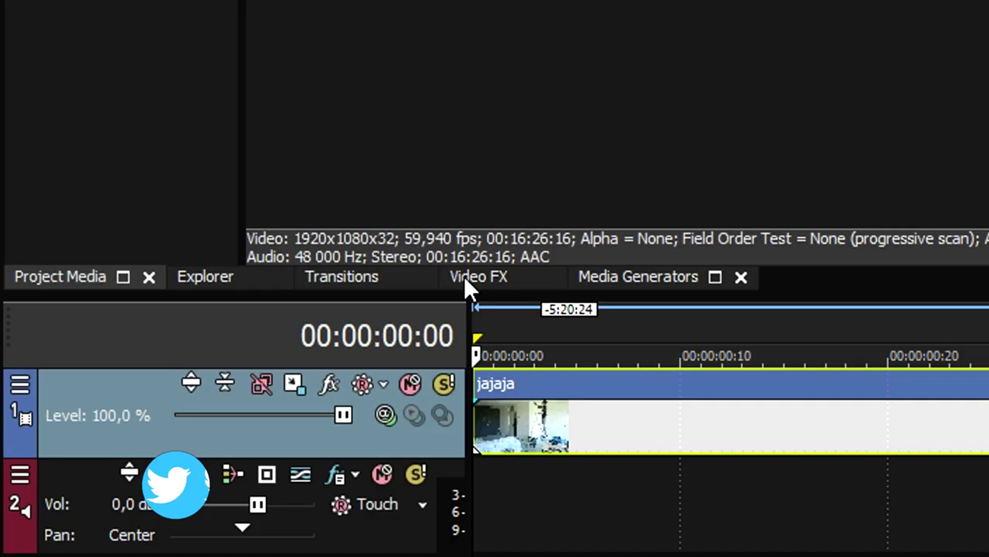
pyautogui.click(467, 278)
# Select Color Grading in Video FX and open the Color Grading panel with Ctrl+Shift+G
pyautogui.scroll(-3, 146, 409)
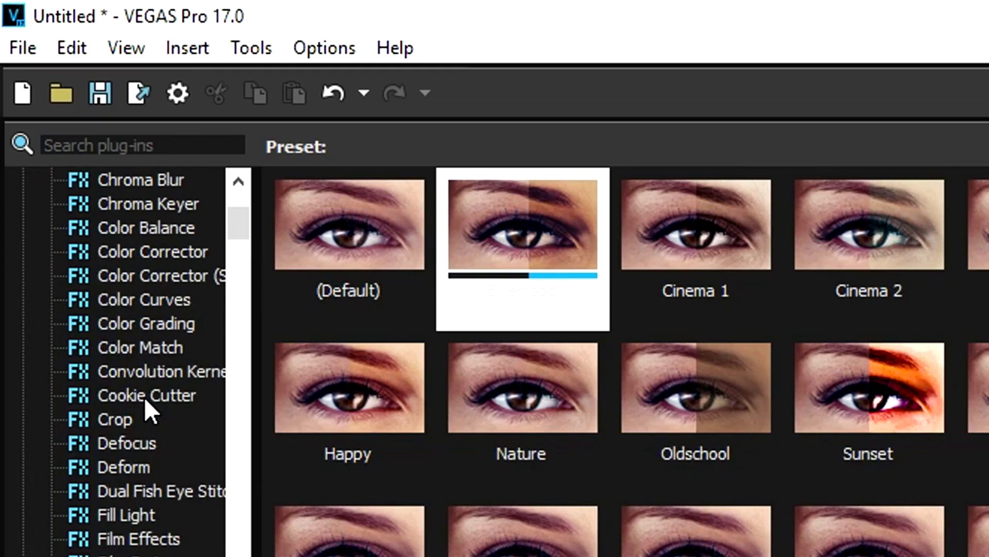
pyautogui.click(177, 301)
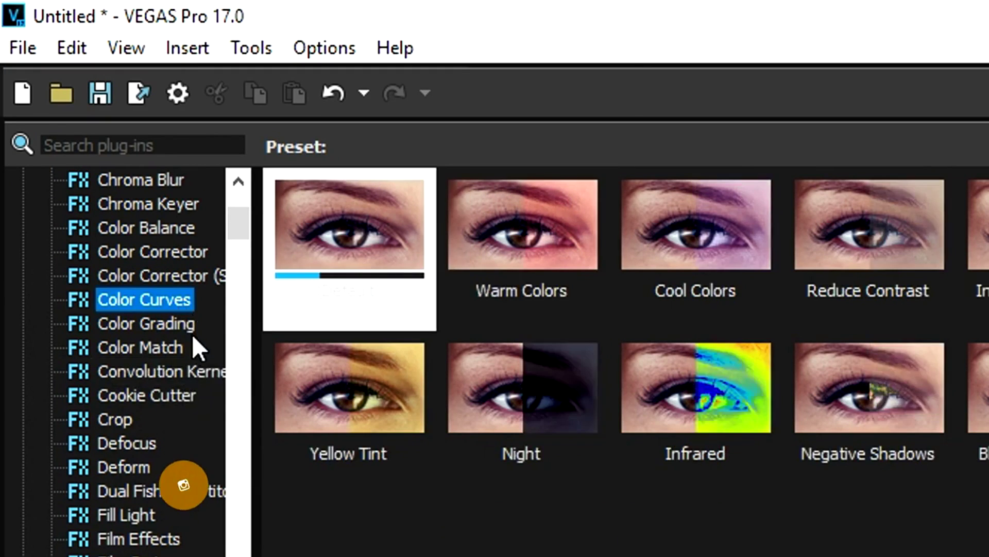
pyautogui.click(179, 323)
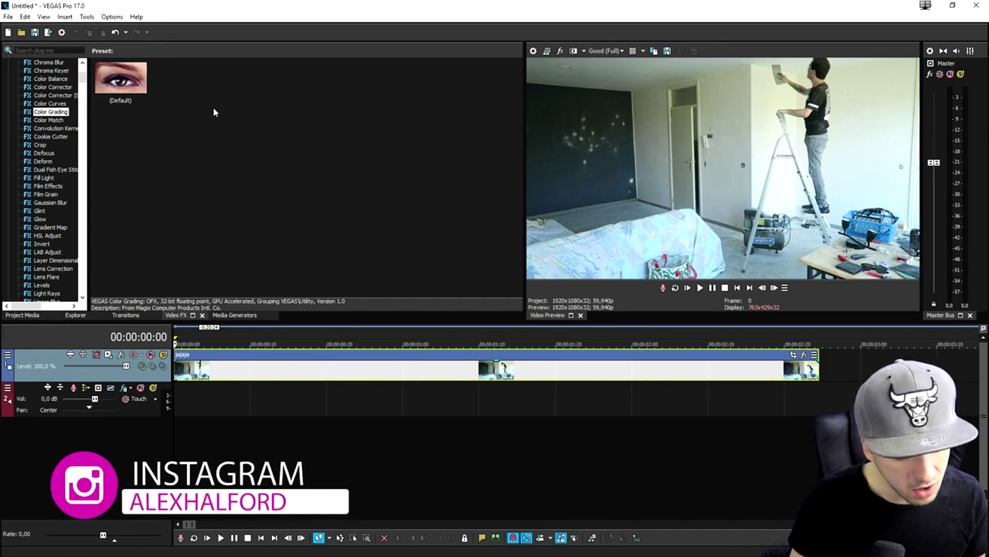
pyautogui.hotkey('ctrl', 'shift', 'g')
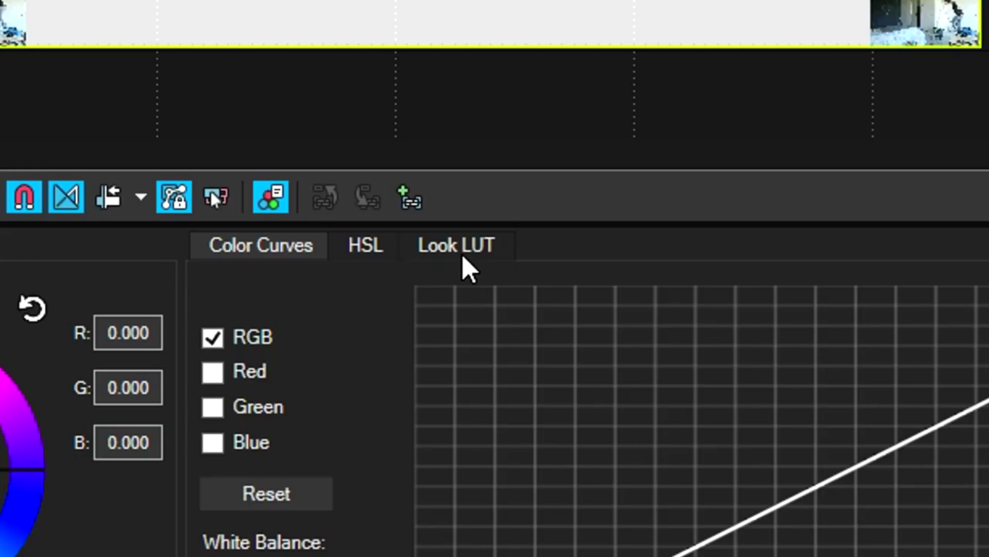
# Show the Look LUT settings: no LUT file, Linear interpolation, strength 1.00
pyautogui.click(653, 395)
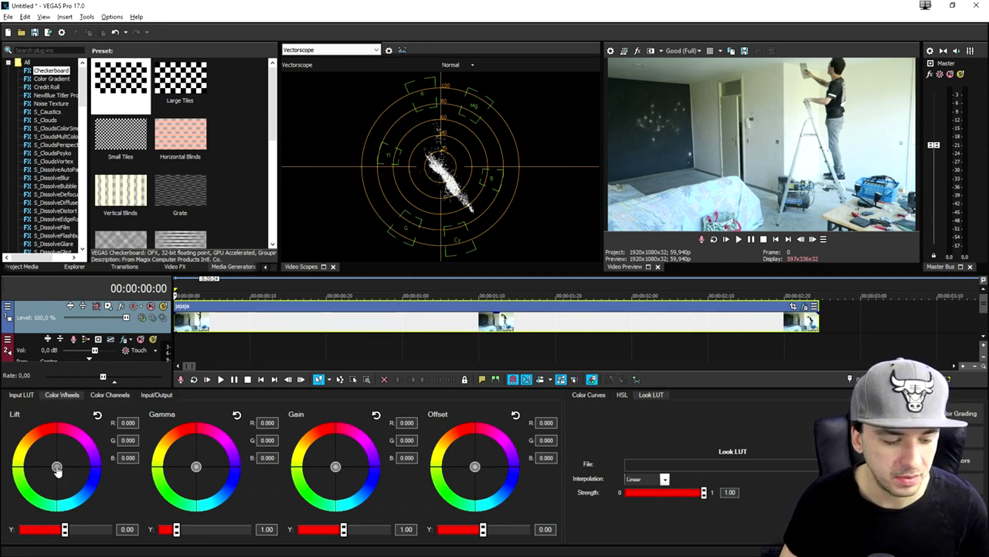
# Try tinting the shadows toward red with the Lift wheel, then reset the shadow tint
pyautogui.moveTo(57, 466); pyautogui.dragTo(54, 466)
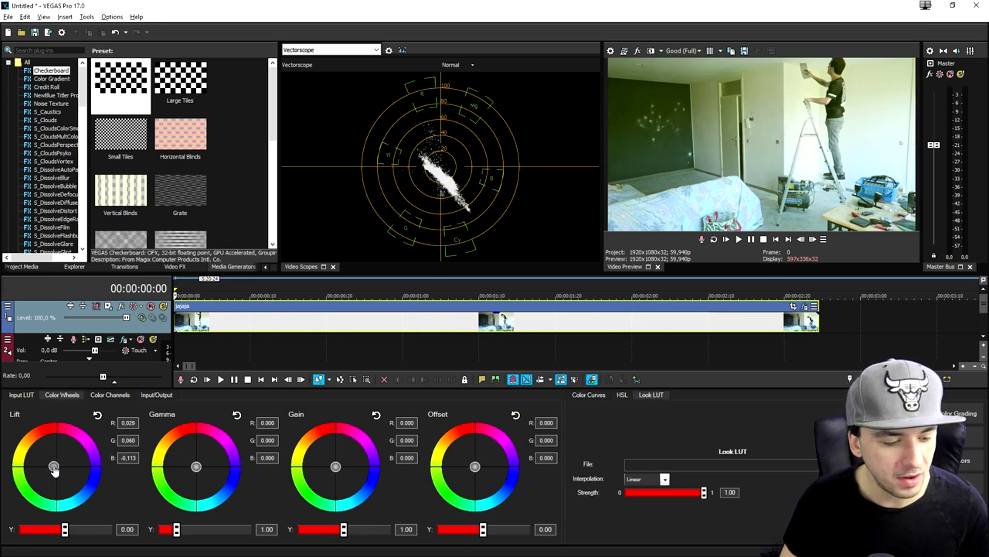
pyautogui.moveTo(53, 467)
pyautogui.mouseDown()
pyautogui.moveTo(50, 448)
pyautogui.moveTo(56, 470)
pyautogui.mouseUp()
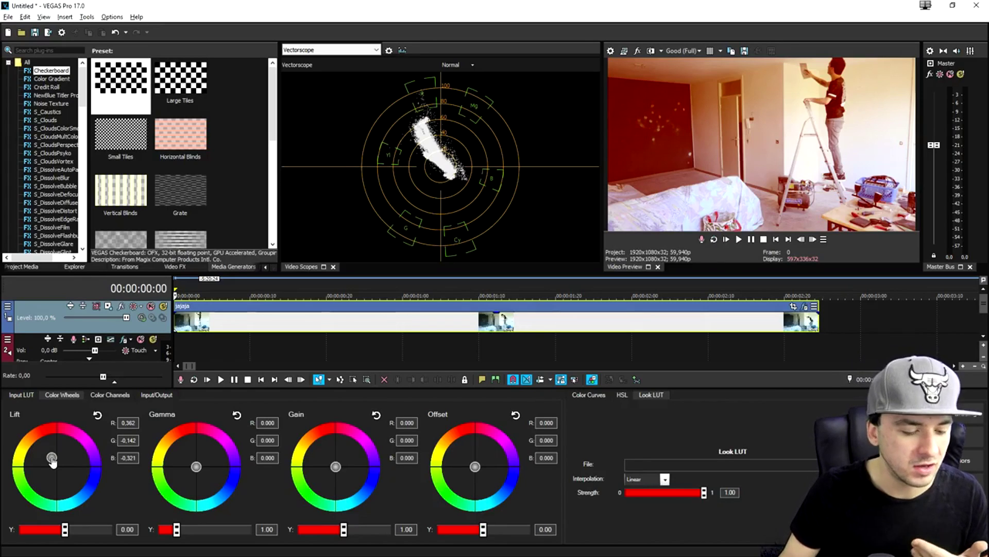
pyautogui.moveTo(52, 460); pyautogui.dragTo(56, 466)
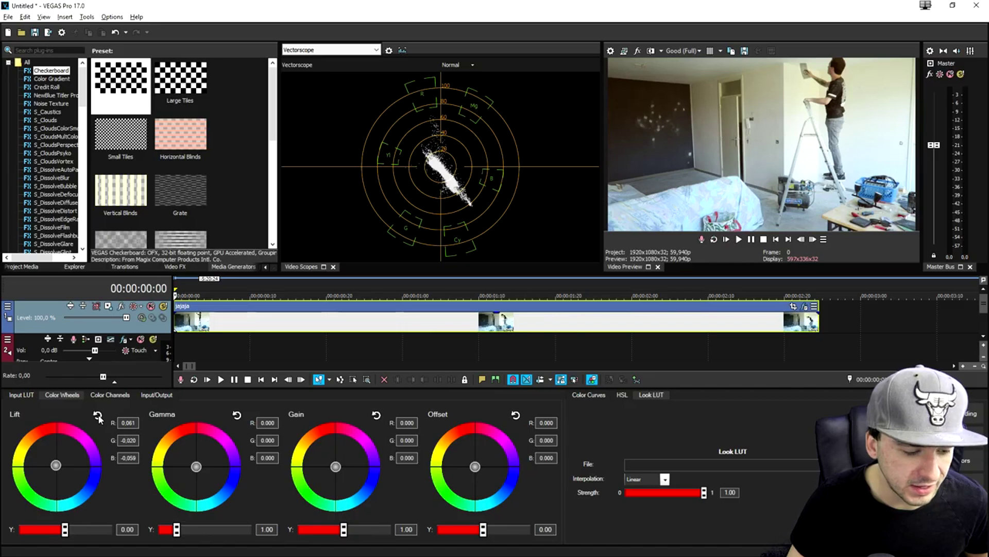
pyautogui.click(276, 156)
# Re-tint the shadows slightly and shift midtones to Gamma R 0.941, G 1.128, B 1.168
pyautogui.moveTo(57, 466); pyautogui.dragTo(57, 465)
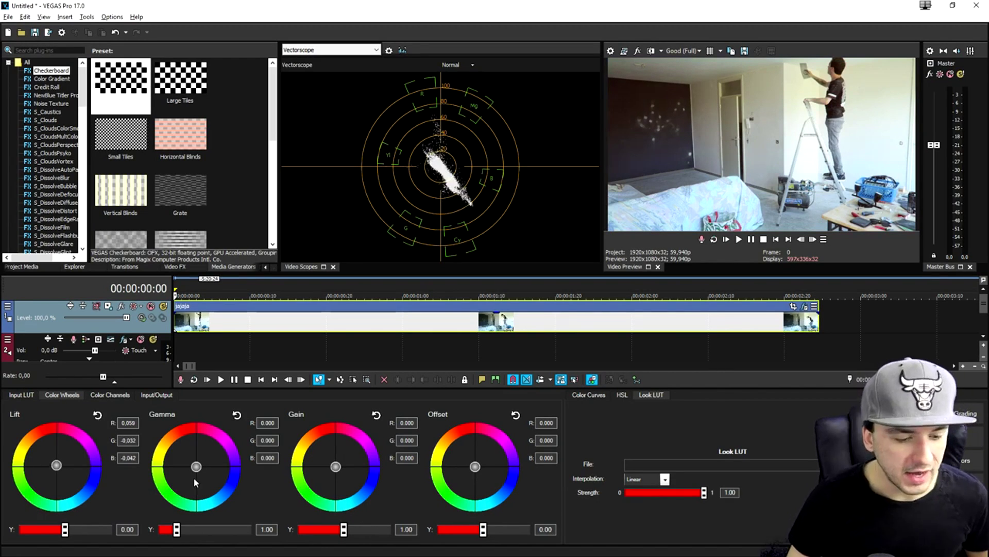
pyautogui.moveTo(194, 469); pyautogui.dragTo(197, 470)
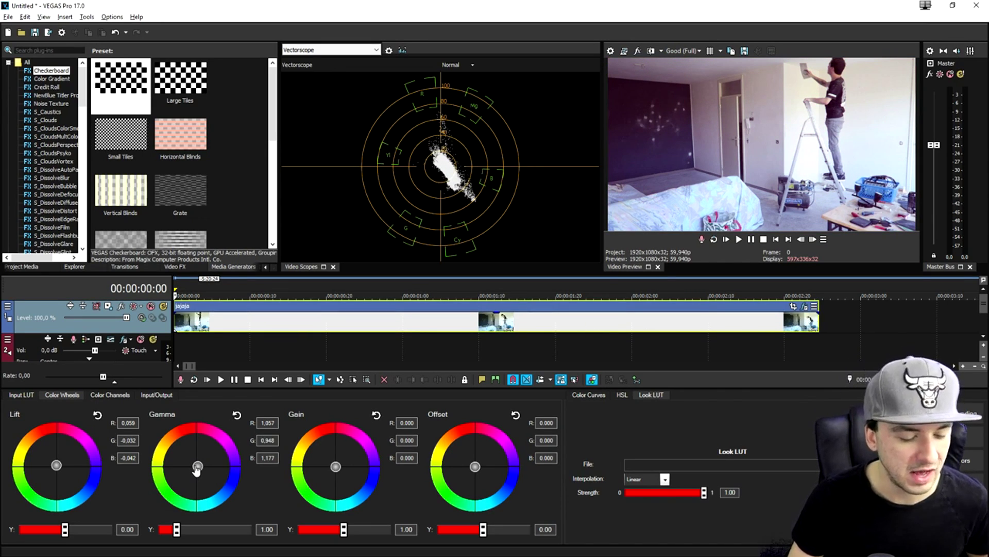
pyautogui.moveTo(196, 470); pyautogui.dragTo(195, 464)
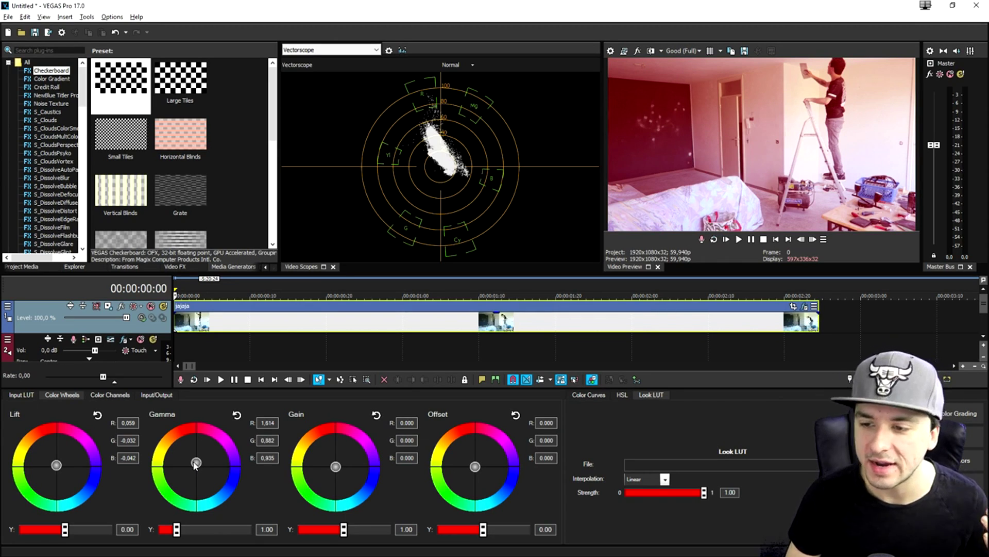
pyautogui.moveTo(195, 464); pyautogui.dragTo(196, 470)
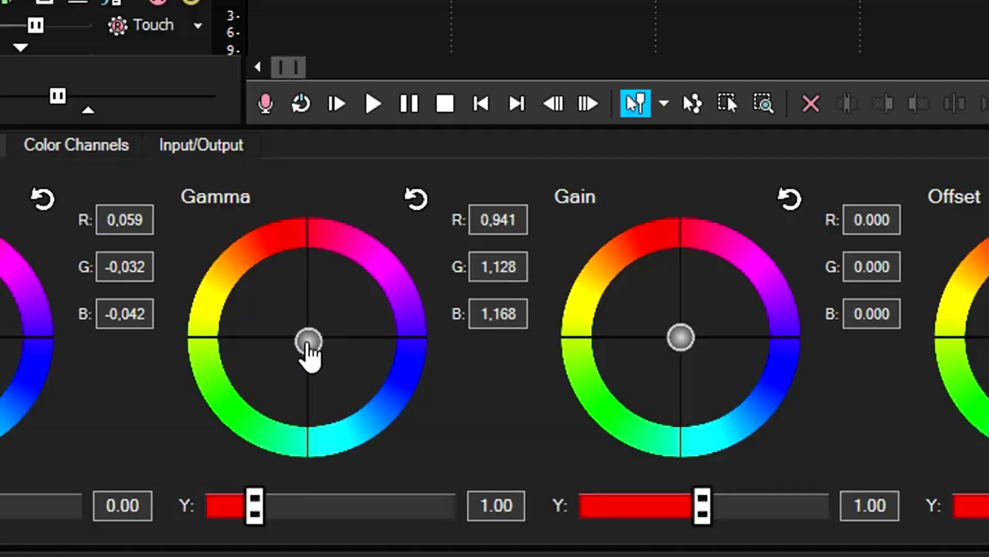
pyautogui.moveTo(681, 337); pyautogui.dragTo(668, 330)
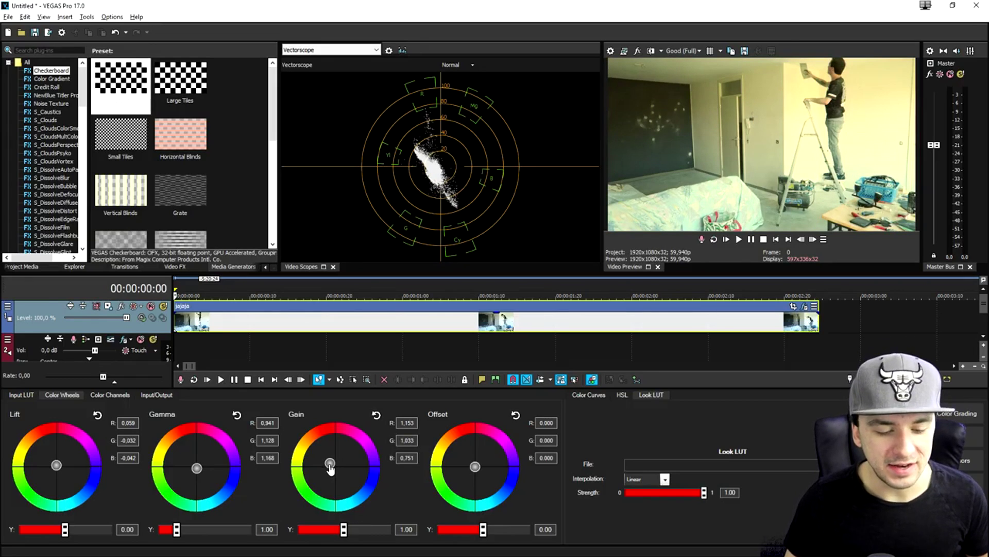
pyautogui.moveTo(329, 464); pyautogui.dragTo(341, 471)
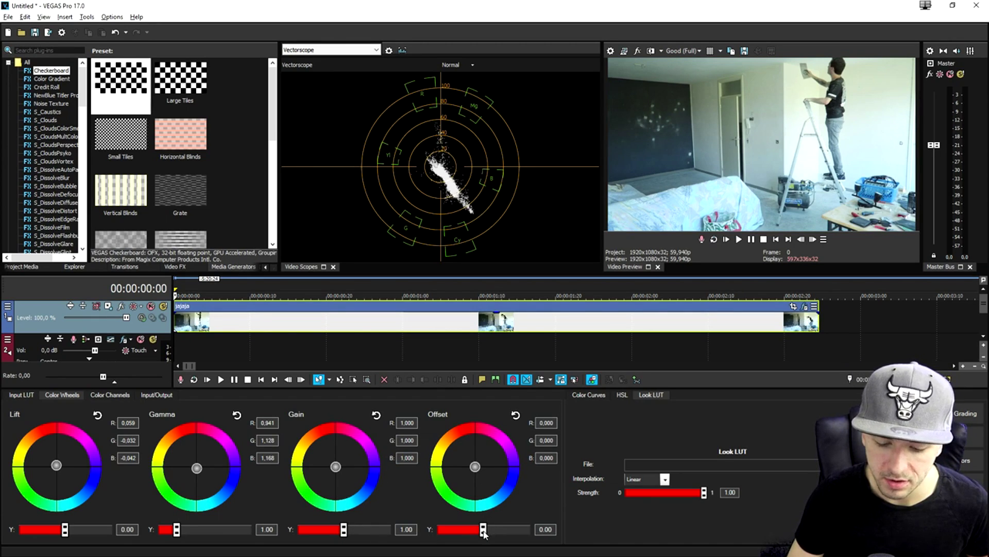
pyautogui.moveTo(484, 534)
pyautogui.mouseDown()
pyautogui.moveTo(473, 538)
pyautogui.moveTo(482, 542)
pyautogui.mouseUp()
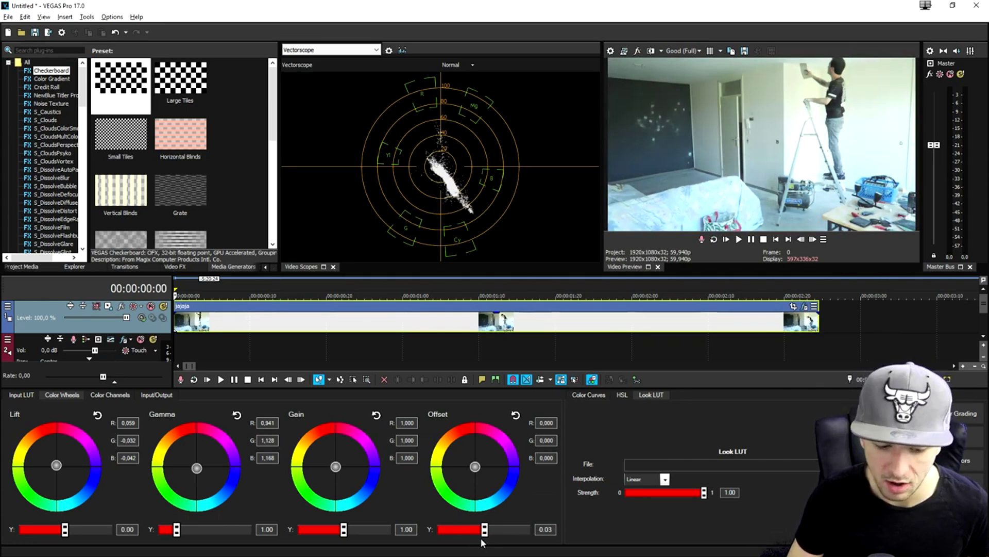
# Set luminance Gamma to 0.83, Gain to 1.03 and Offset to 0.03
pyautogui.moveTo(344, 536)
pyautogui.mouseDown()
pyautogui.moveTo(356, 536)
pyautogui.moveTo(346, 536)
pyautogui.mouseUp()
pyautogui.moveTo(177, 530); pyautogui.dragTo(195, 538)
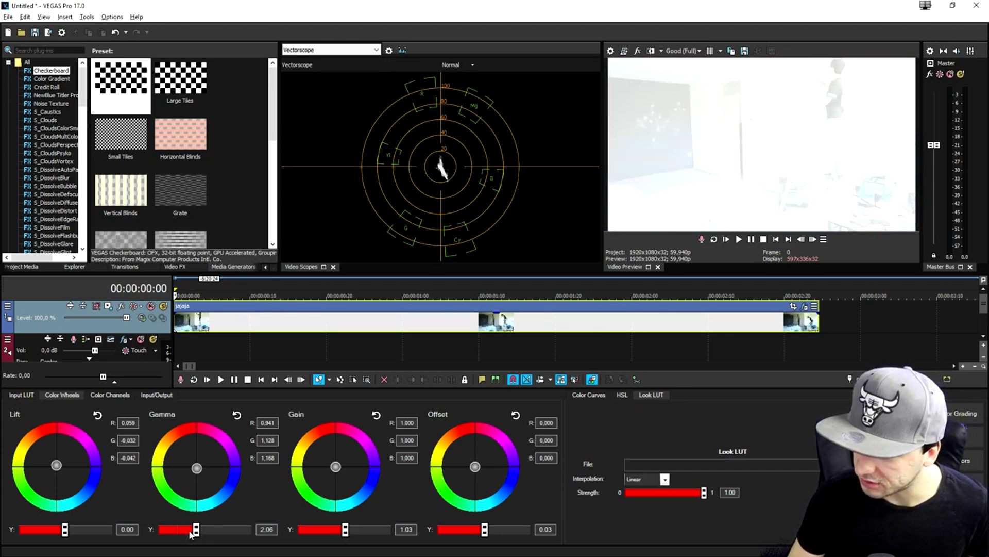
pyautogui.moveTo(191, 533); pyautogui.dragTo(173, 530)
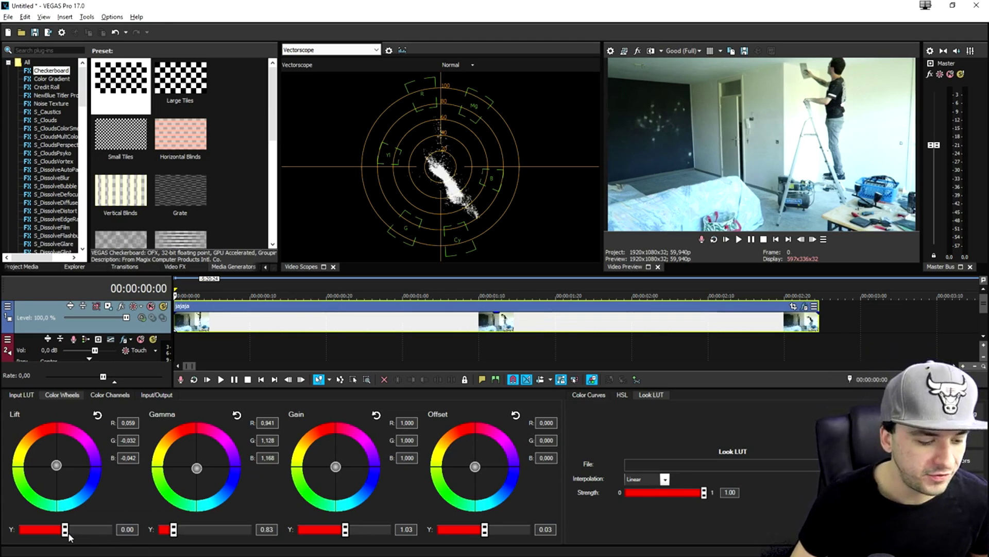
pyautogui.moveTo(65, 534)
pyautogui.mouseDown()
pyautogui.moveTo(45, 536)
pyautogui.moveTo(62, 539)
pyautogui.mouseUp()
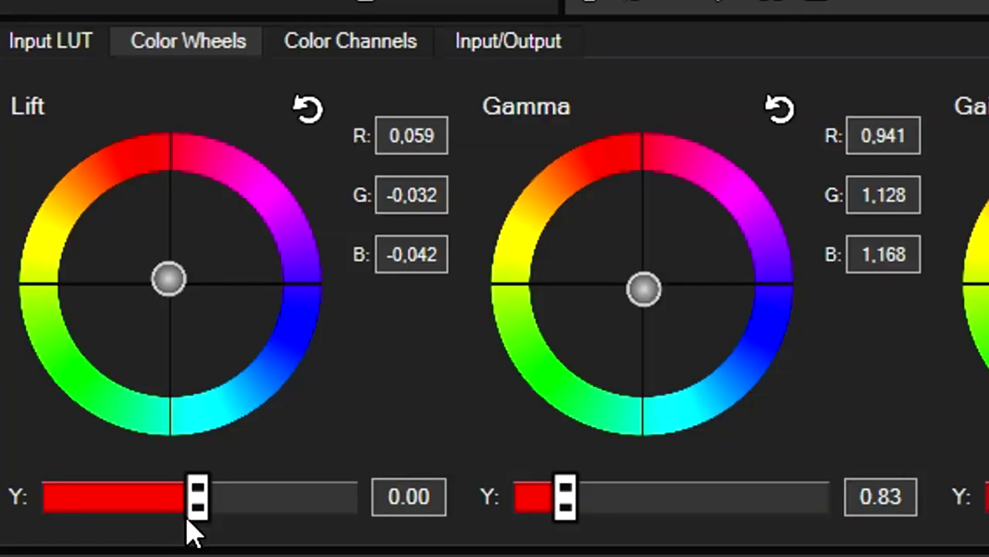
pyautogui.moveTo(192, 534); pyautogui.dragTo(200, 535)
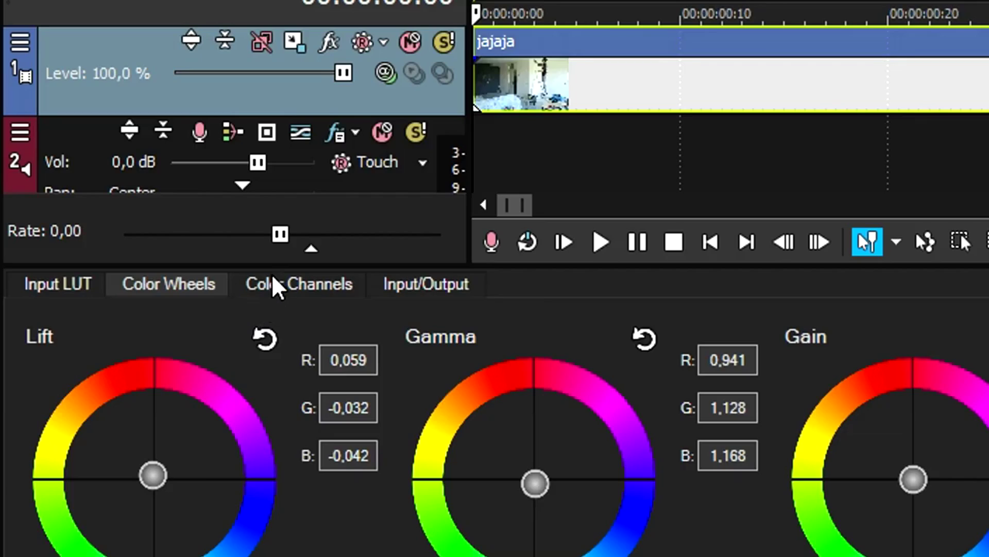
pyautogui.click(272, 279)
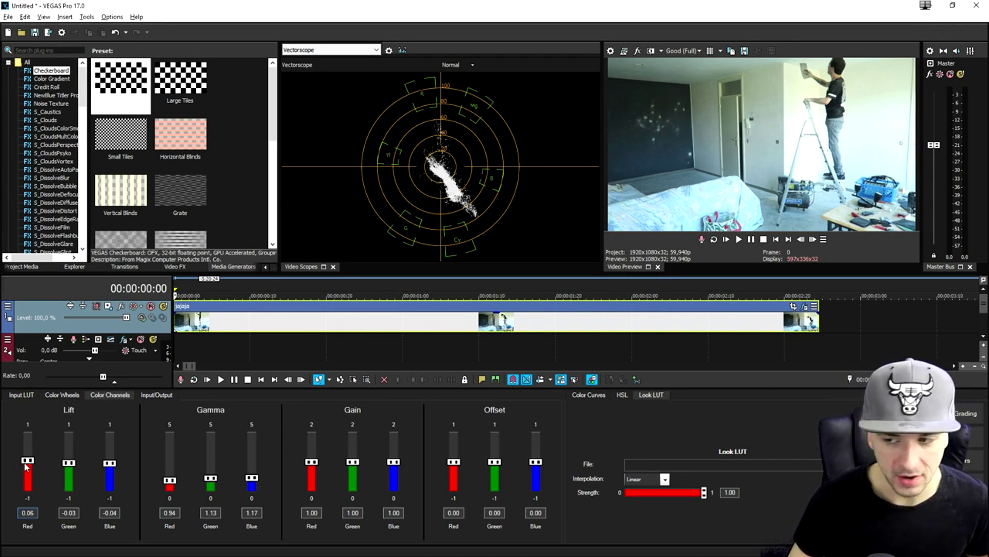
# Raise red in the shadows, set Gamma Red to 1.03 and drop Gain Green to 0.65
pyautogui.moveTo(25, 463); pyautogui.dragTo(29, 461)
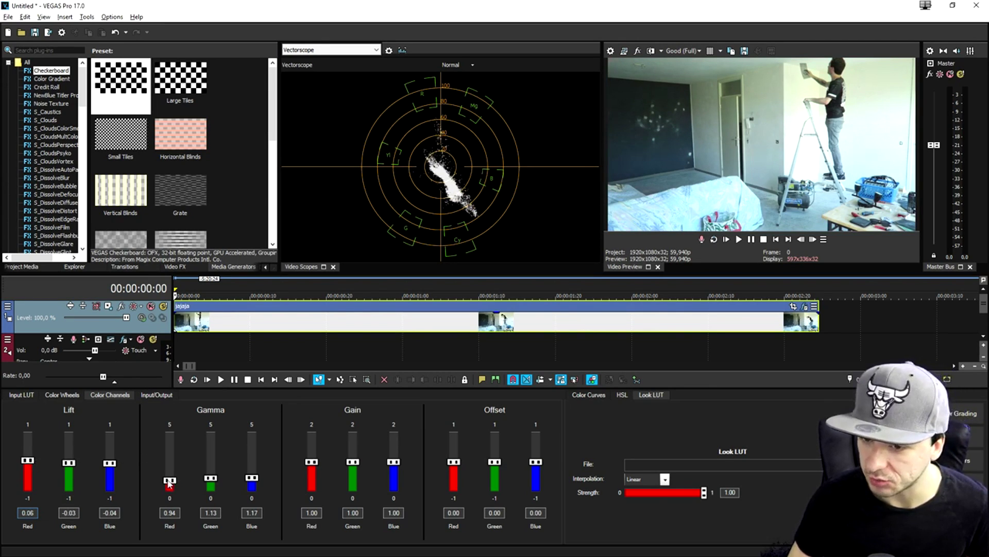
pyautogui.moveTo(169, 481); pyautogui.dragTo(169, 480)
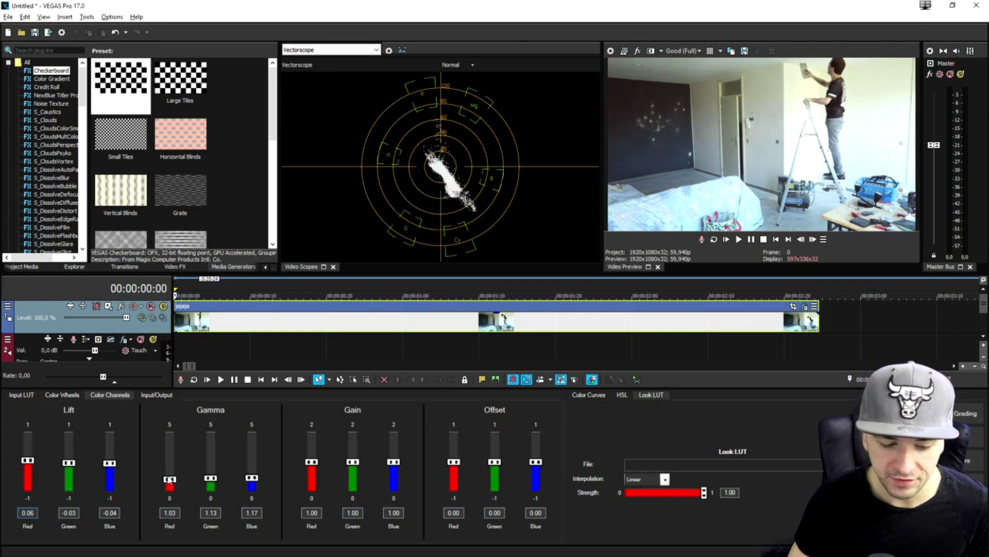
pyautogui.moveTo(353, 467); pyautogui.dragTo(352, 480)
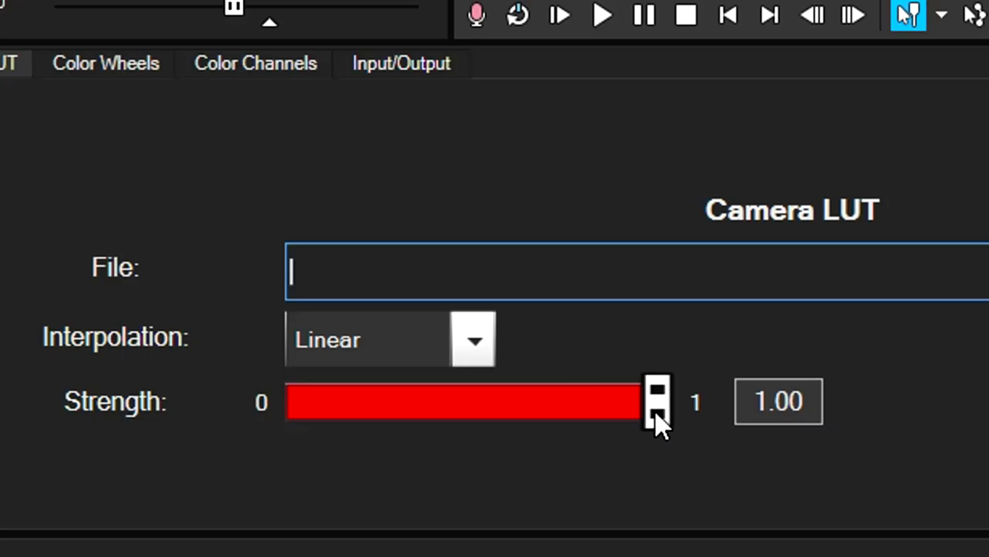
# Adjust the camera LUT Strength slider down and up, settling at 0.57
pyautogui.moveTo(239, 508); pyautogui.dragTo(209, 508)
pyautogui.moveTo(539, 416); pyautogui.dragTo(470, 411)
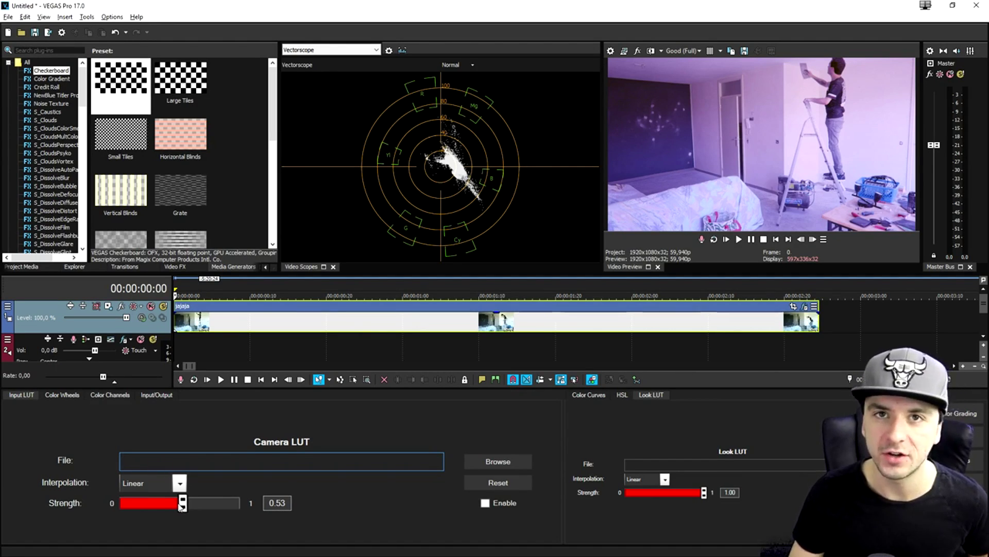
pyautogui.moveTo(182, 505); pyautogui.dragTo(255, 514)
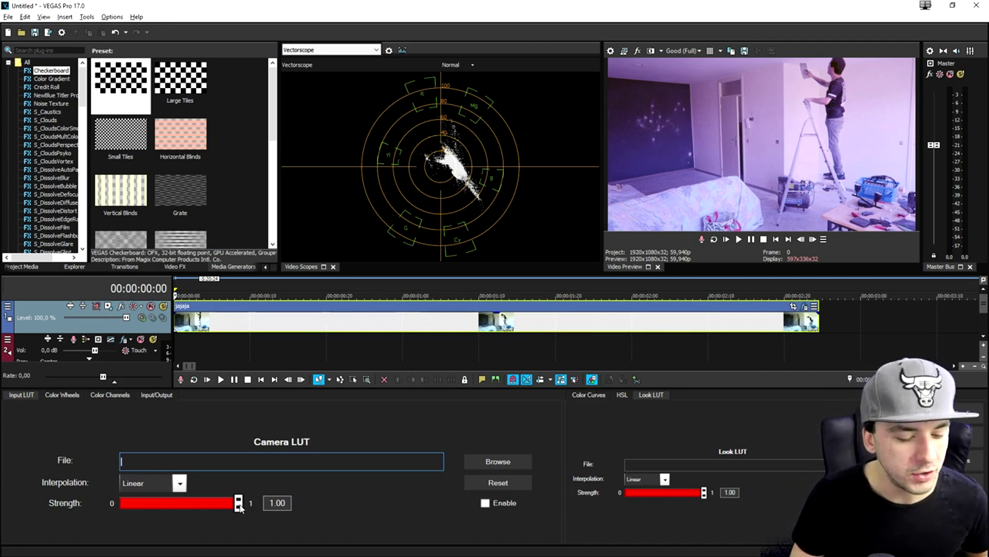
pyautogui.moveTo(240, 508); pyautogui.dragTo(185, 509)
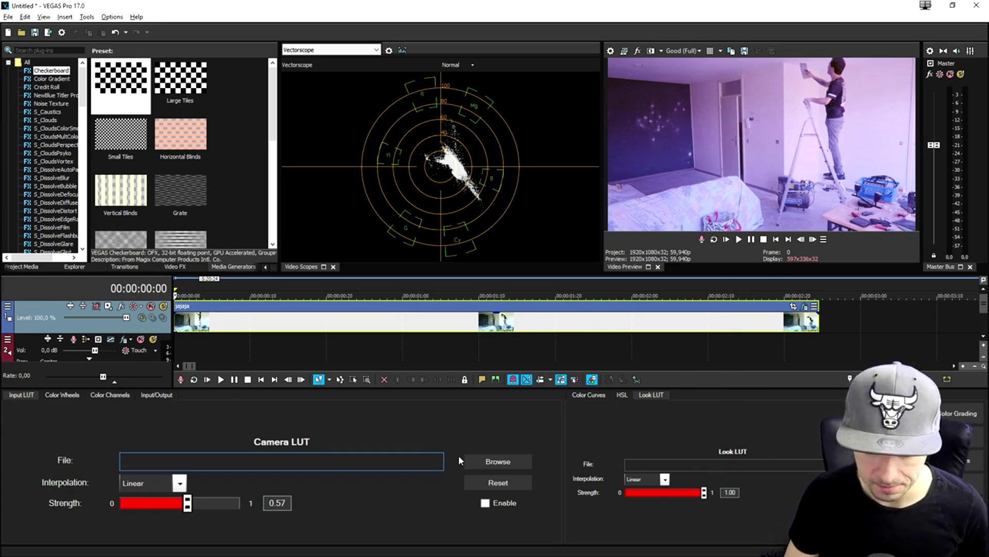
pyautogui.click(589, 395)
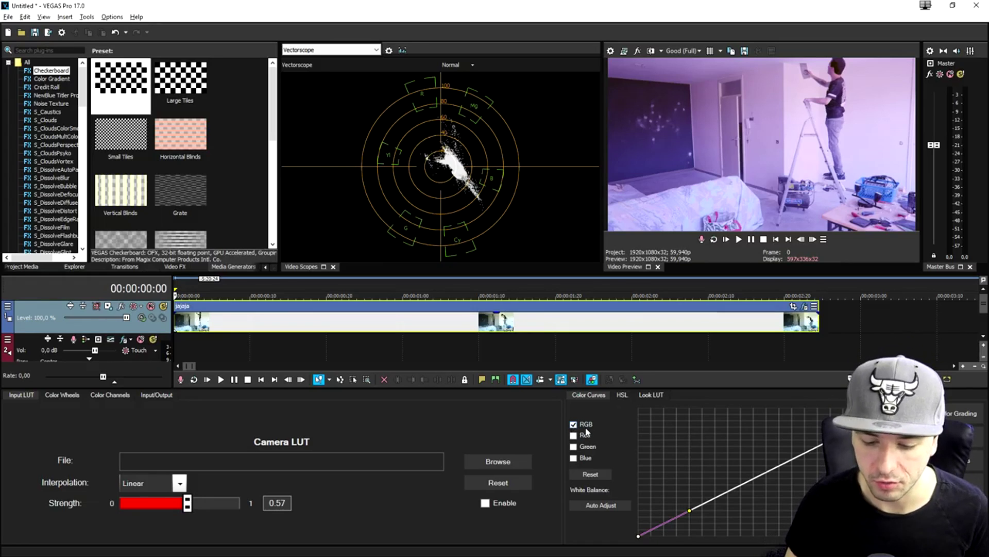
# Try bending the Red-only curve, then straighten it again
pyautogui.click(573, 436)
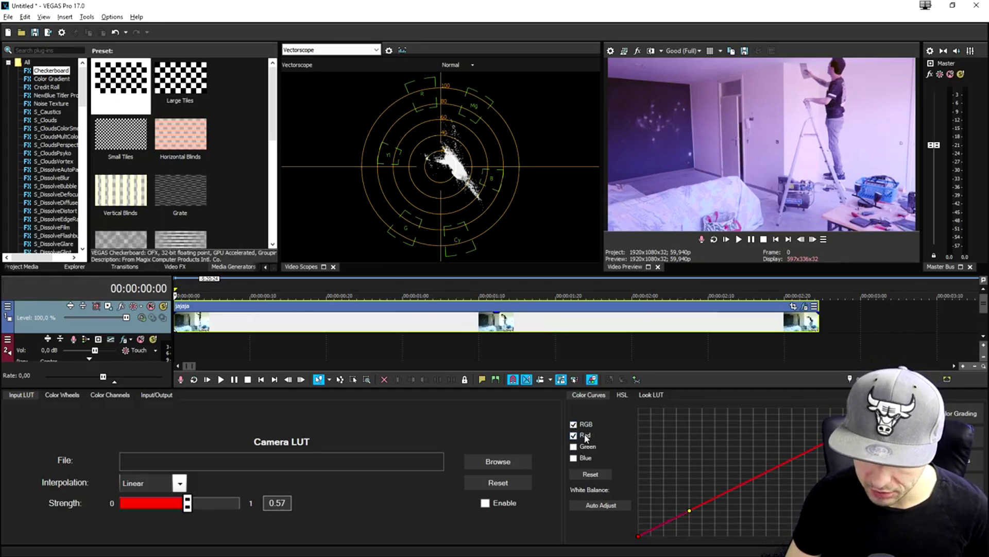
pyautogui.click(574, 425)
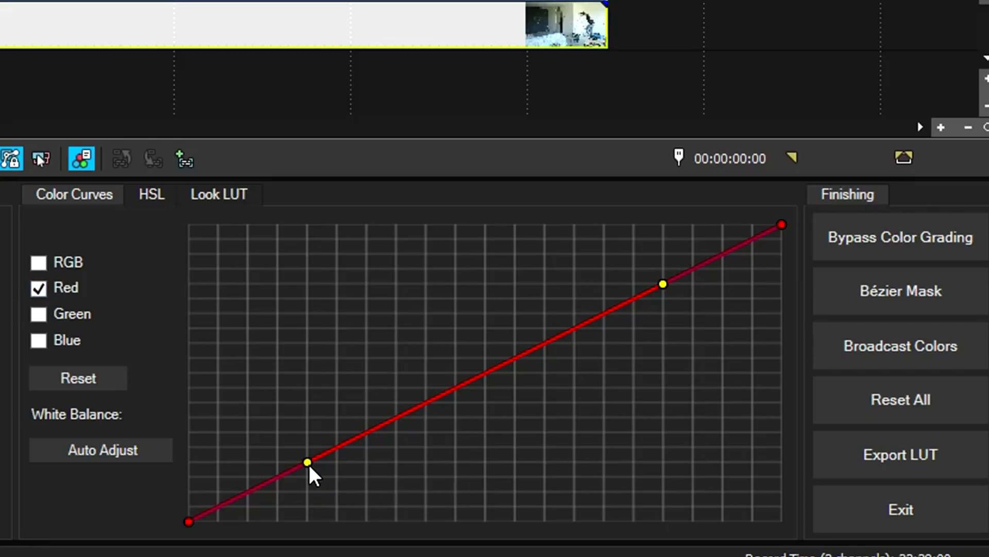
pyautogui.moveTo(309, 467); pyautogui.dragTo(546, 428)
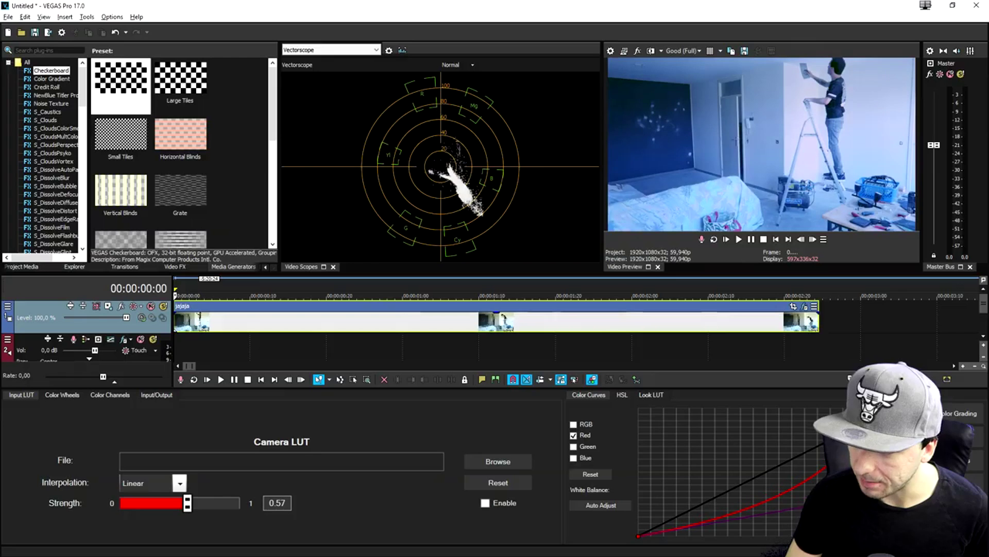
pyautogui.moveTo(814, 472); pyautogui.dragTo(790, 462)
# Brighten the image slightly with the combined RGB curve
pyautogui.click(574, 425)
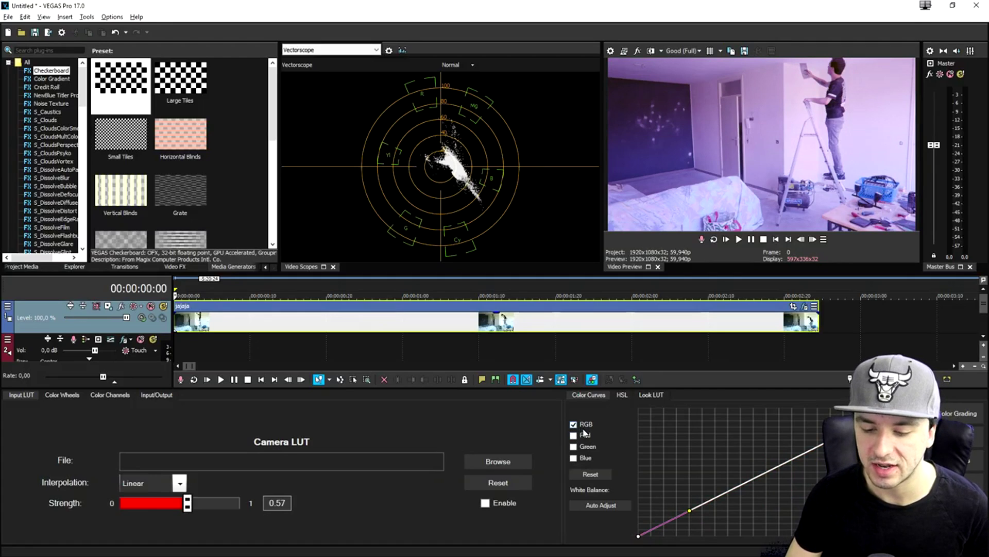
pyautogui.moveTo(690, 513); pyautogui.dragTo(759, 469)
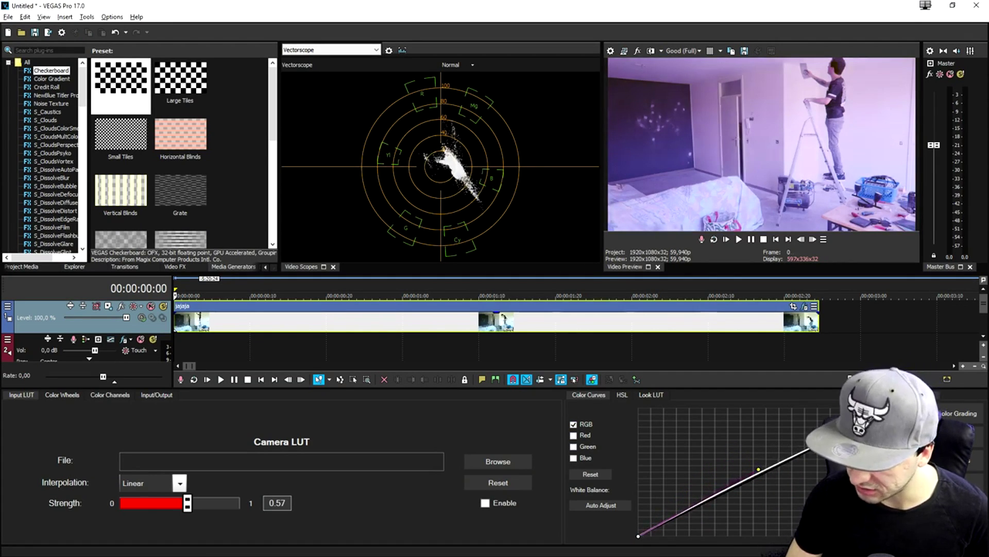
pyautogui.moveTo(757, 474)
pyautogui.mouseDown()
pyautogui.moveTo(783, 494)
pyautogui.moveTo(773, 473)
pyautogui.mouseUp()
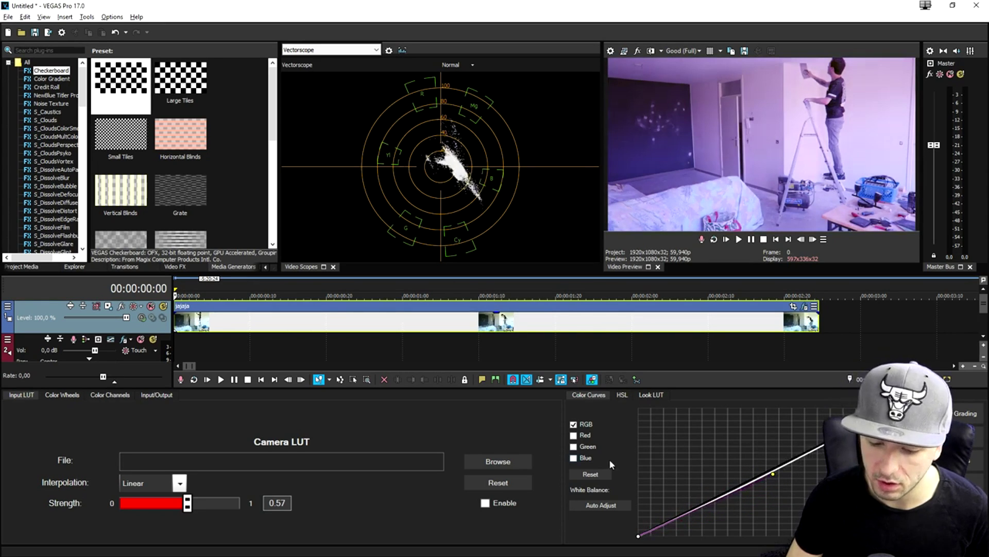
# Bend the Blue-only curve upward from its lower point for a bluer picture
pyautogui.click(575, 458)
pyautogui.click(574, 424)
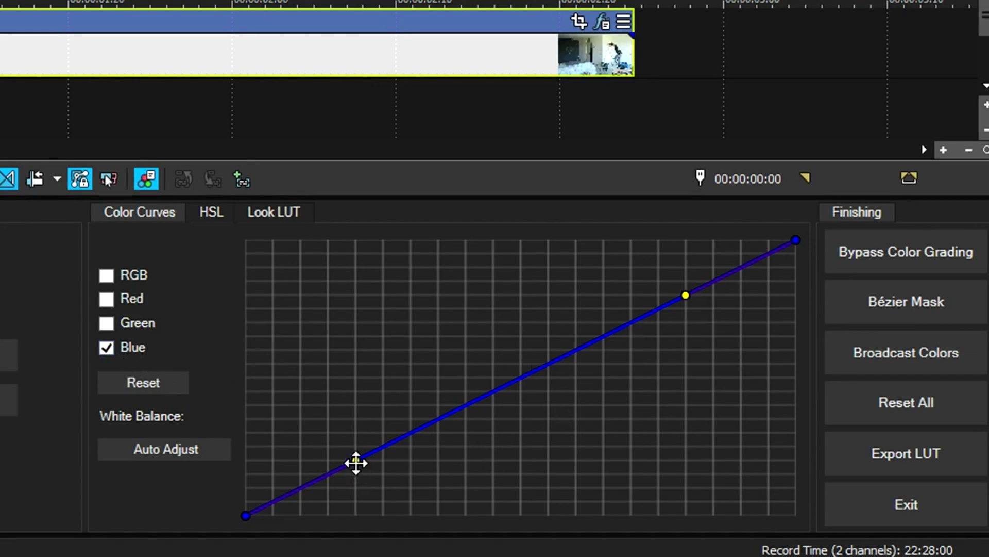
pyautogui.moveTo(356, 463); pyautogui.dragTo(432, 419)
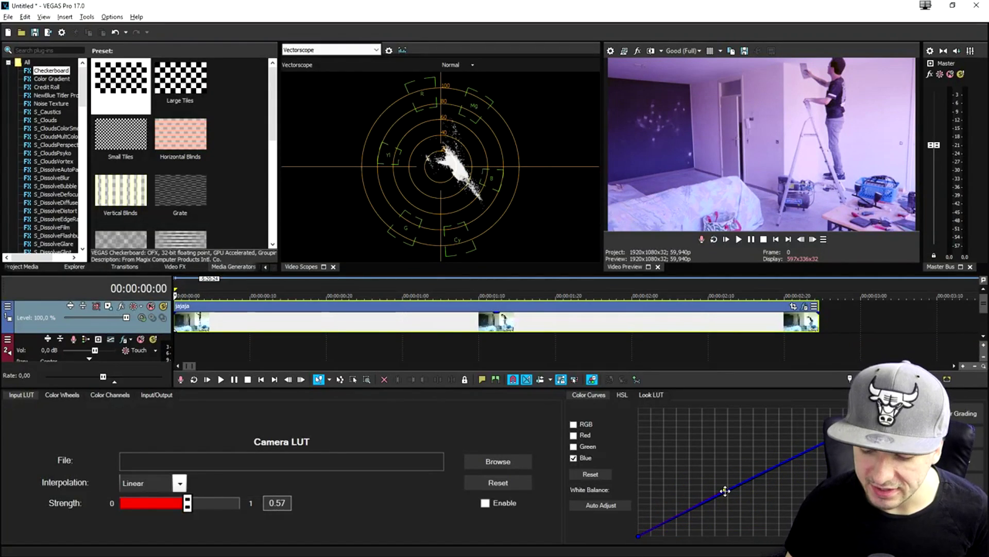
pyautogui.moveTo(725, 491)
pyautogui.mouseDown()
pyautogui.moveTo(697, 449)
pyautogui.moveTo(735, 486)
pyautogui.mouseUp()
# Look through the HSL and Look LUT tabs, then show the Lift, Gamma, Gain and Offset wheels
pyautogui.click(622, 397)
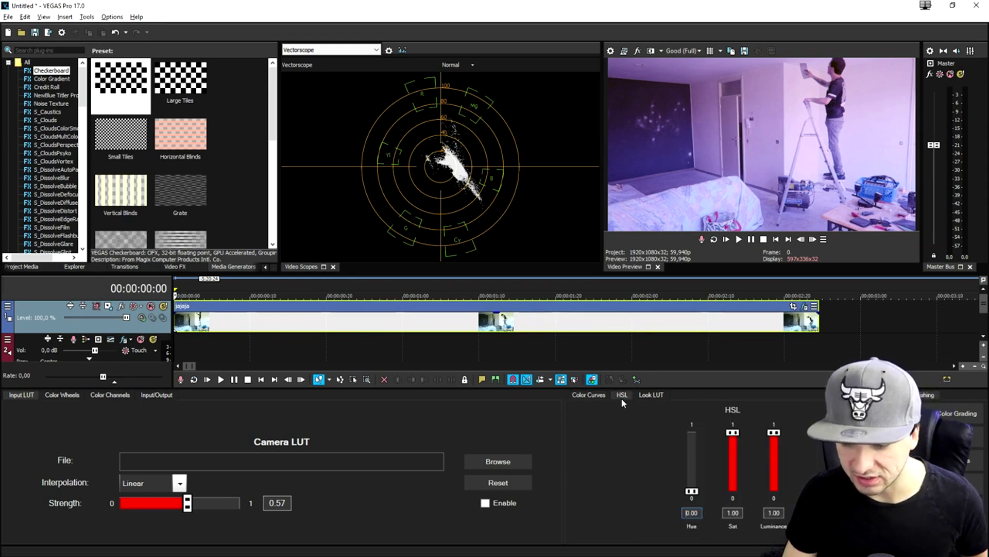
pyautogui.click(649, 396)
pyautogui.click(625, 395)
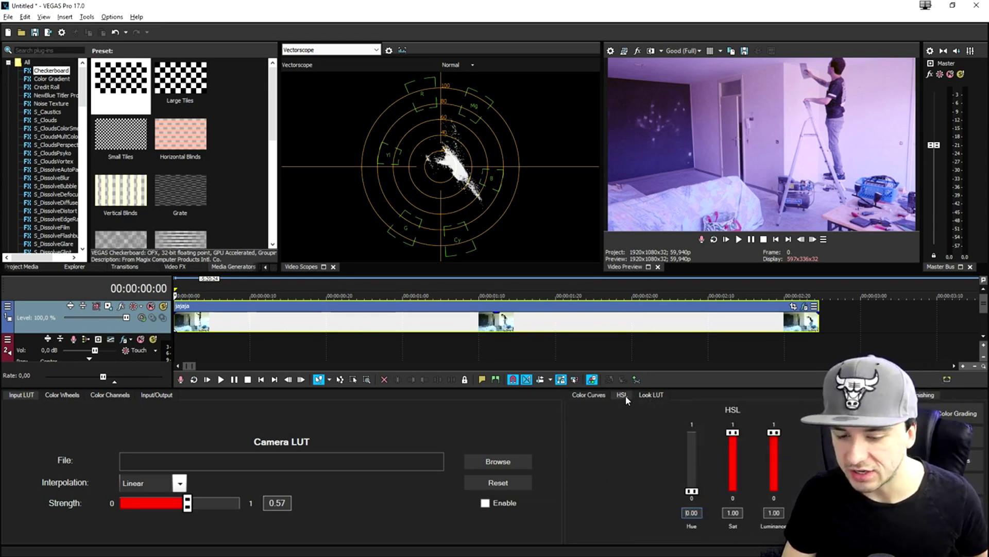
pyautogui.click(650, 395)
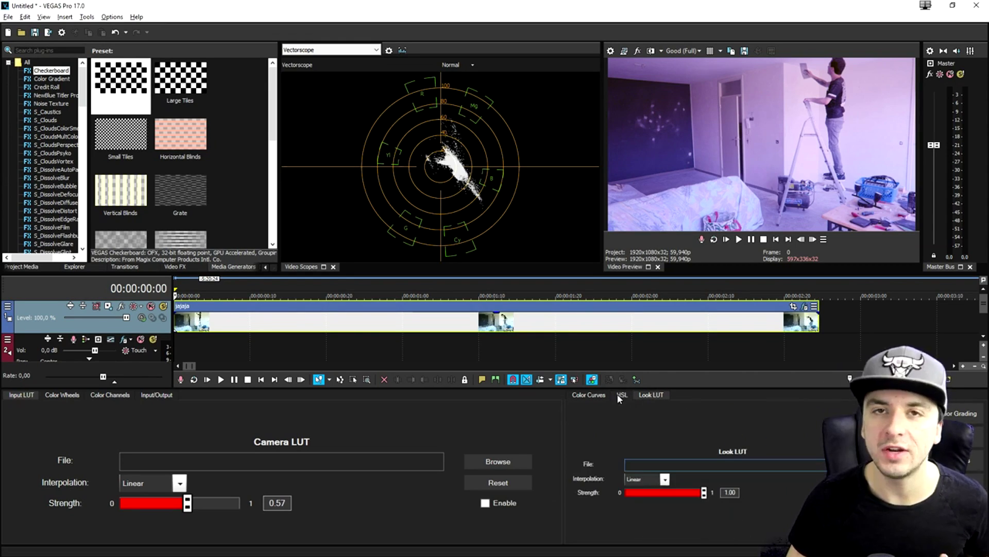
pyautogui.click(622, 395)
pyautogui.click(650, 395)
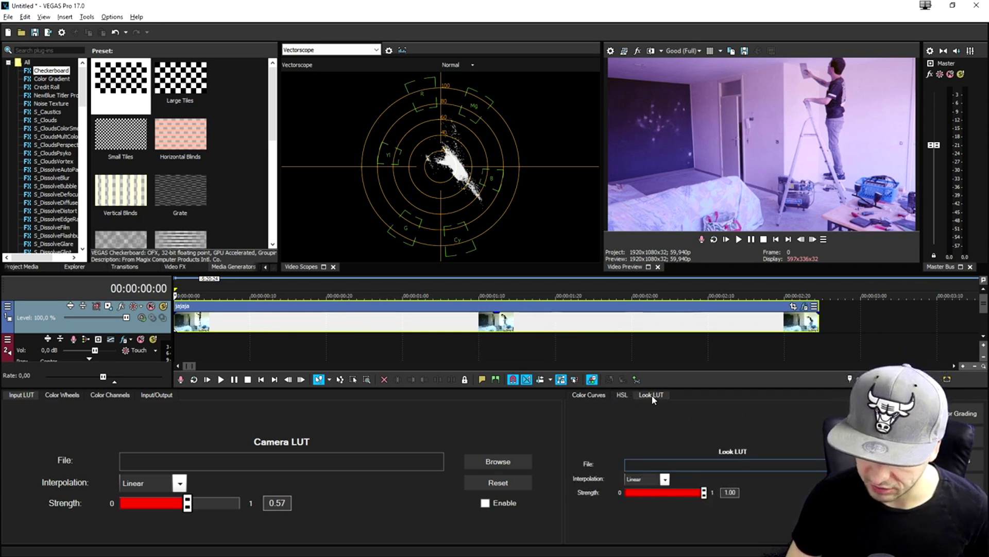
pyautogui.click(622, 396)
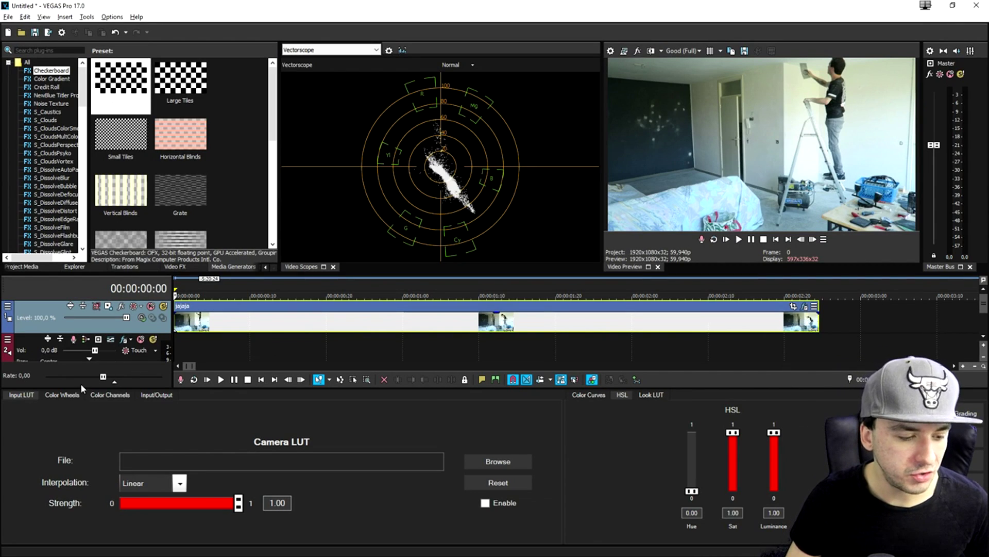
pyautogui.click(58, 395)
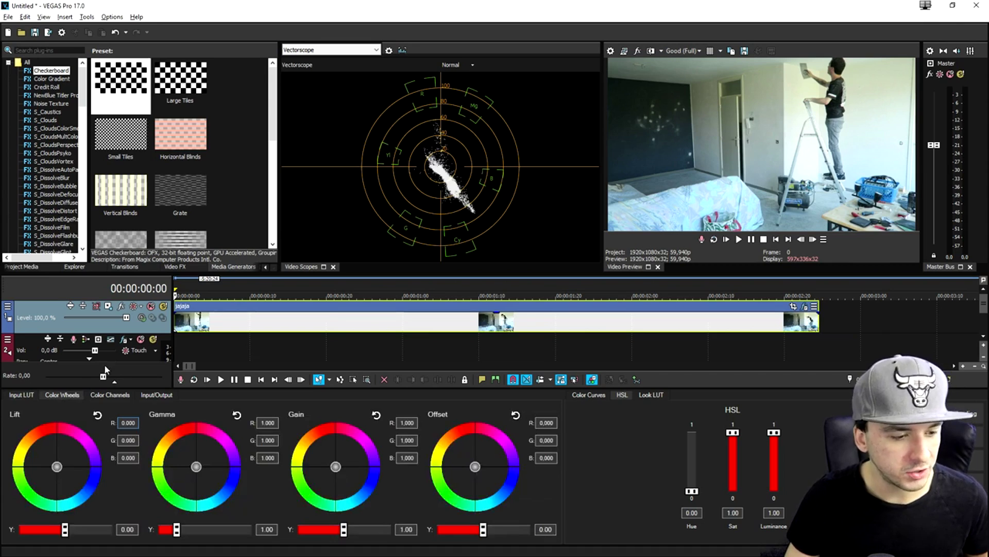
# Apply the LUT Filter's Bluemood preset from Video FX to the jajaja clip
pyautogui.click(170, 267)
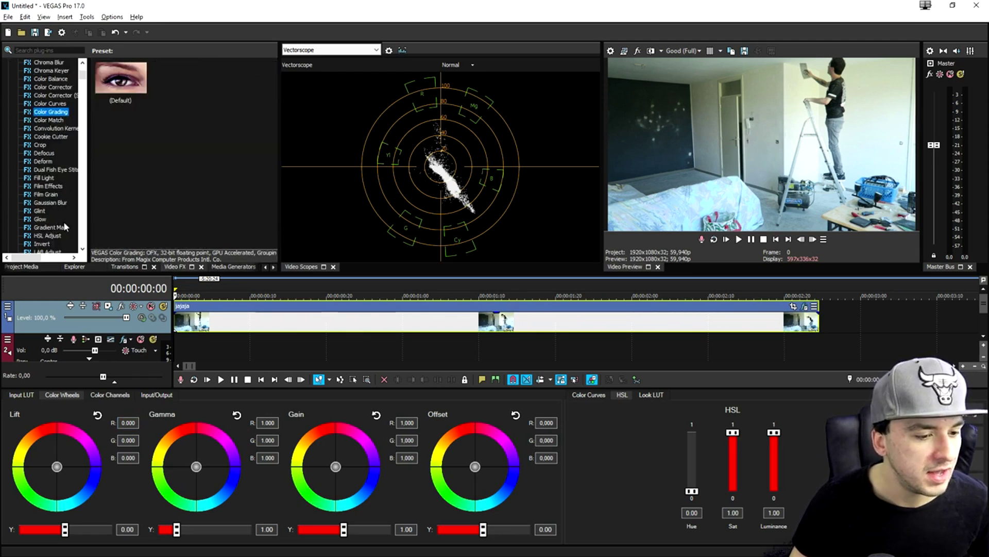
pyautogui.scroll(-2, 57, 219)
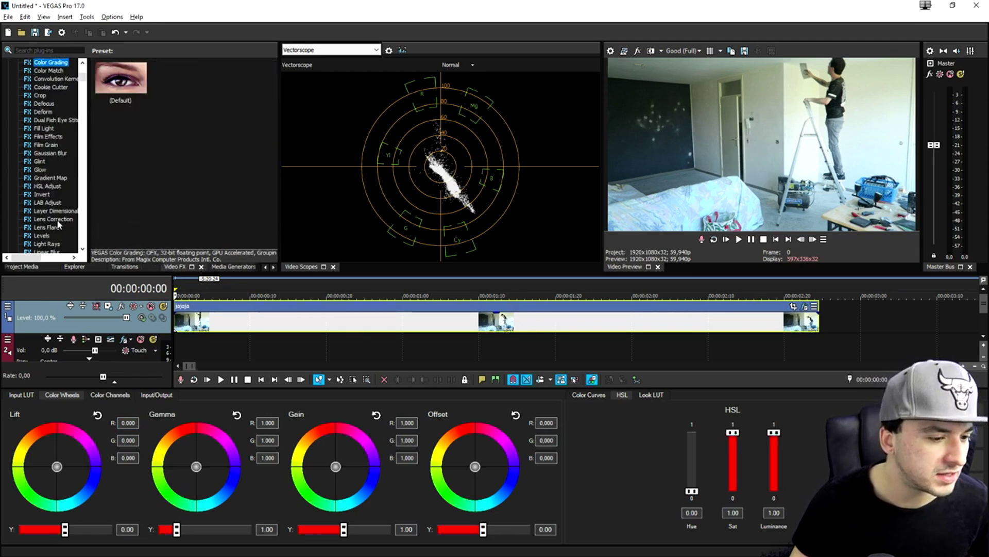
pyautogui.scroll(-2, 57, 219)
pyautogui.click(48, 211)
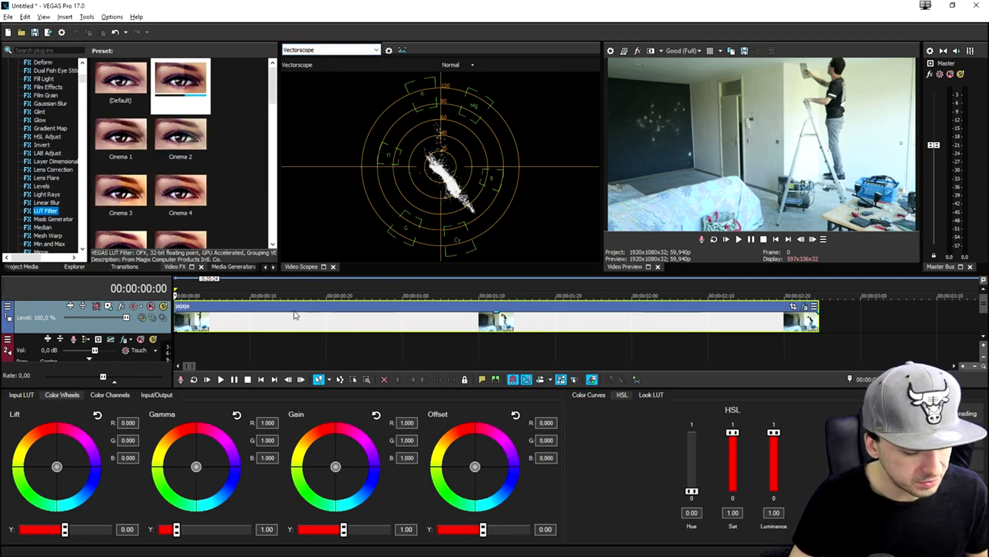
pyautogui.hotkey('ctrl', 'alt', 'd')
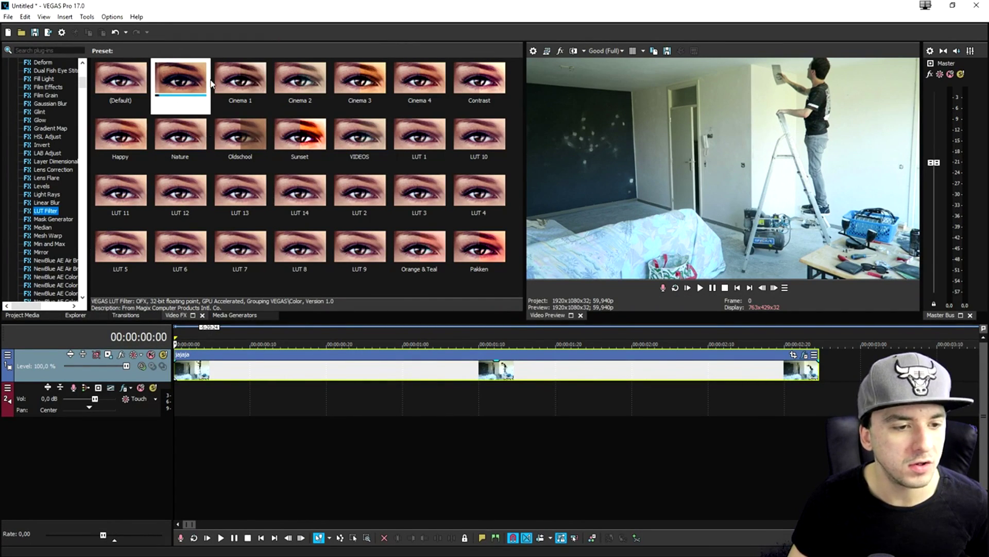
pyautogui.moveTo(180, 80); pyautogui.dragTo(338, 364)
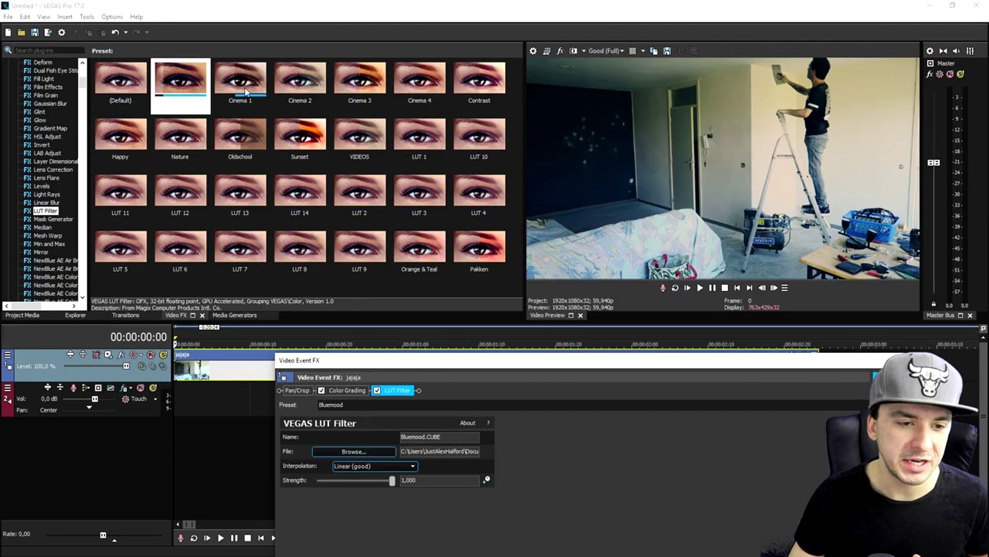
# Try the Cinema 1 LUT on the clip at reduced strength, then undo it
pyautogui.moveTo(246, 92); pyautogui.dragTo(243, 382)
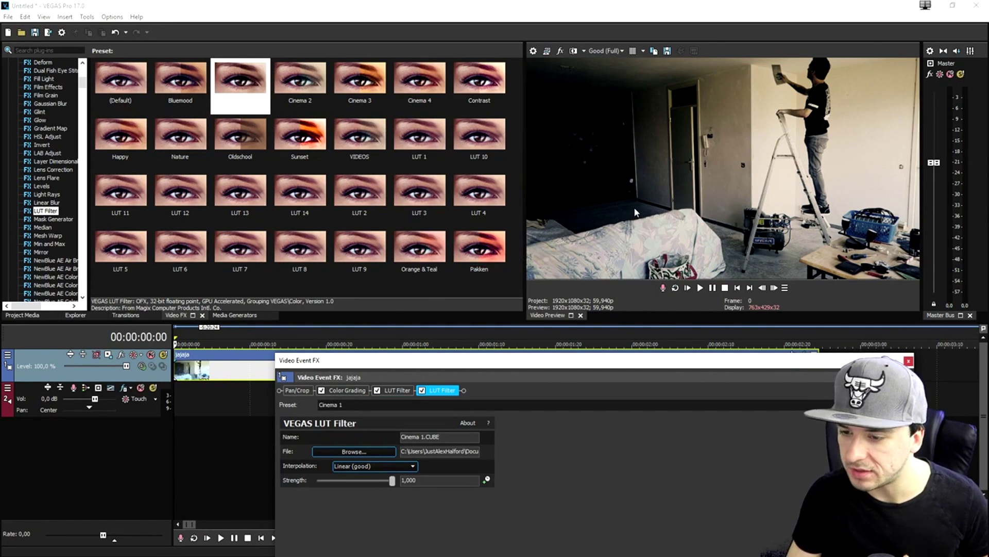
pyautogui.moveTo(418, 360); pyautogui.dragTo(590, 313)
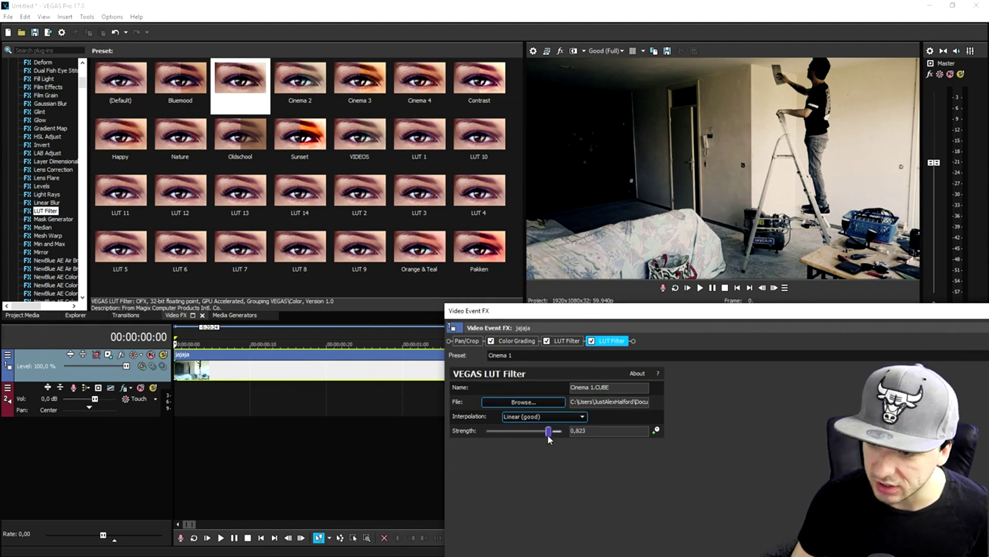
pyautogui.moveTo(548, 436); pyautogui.dragTo(504, 438)
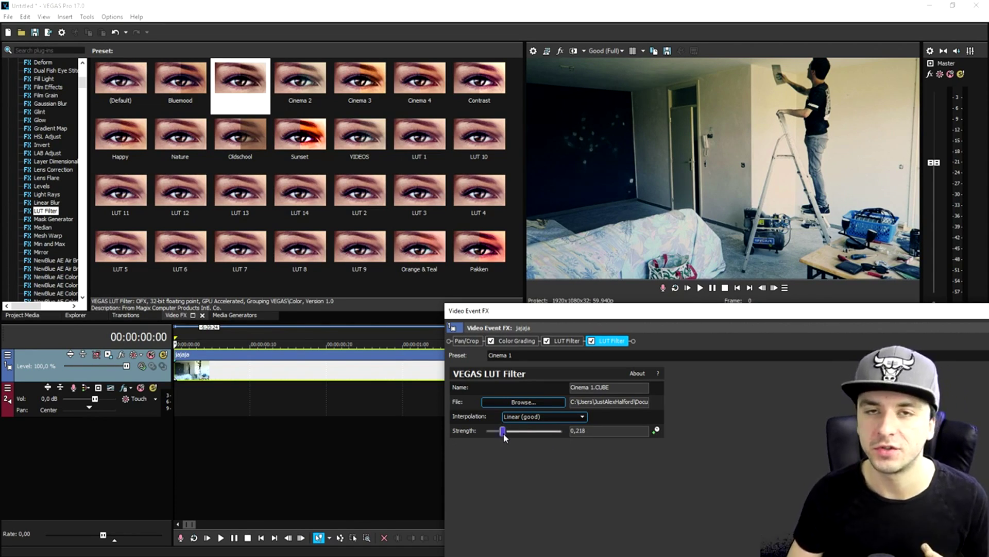
pyautogui.press('Escape')
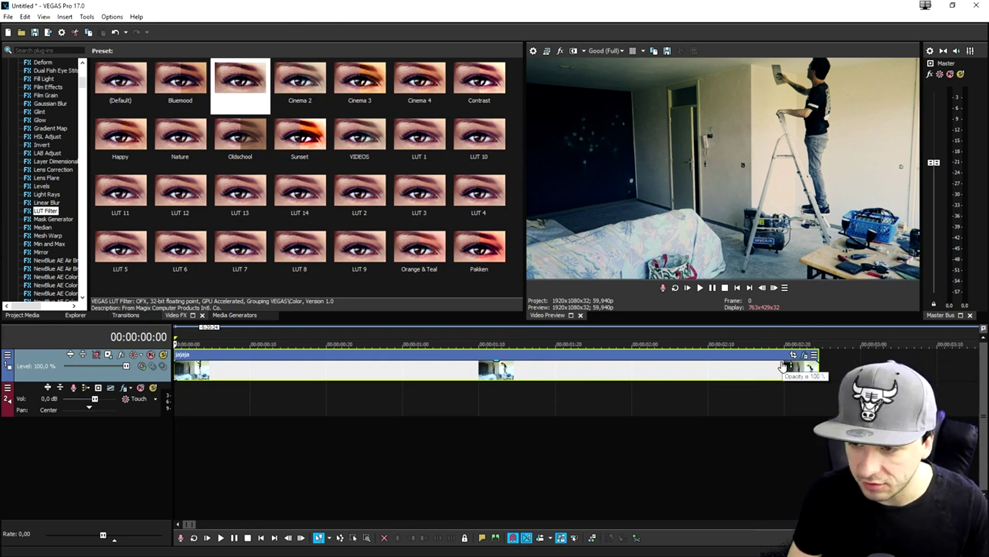
pyautogui.hotkey('ctrl', 'z')
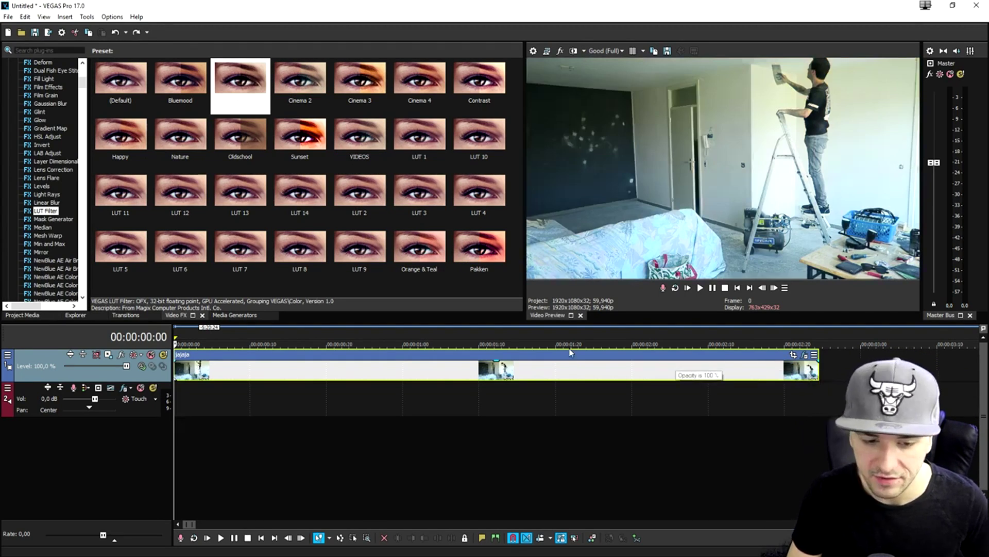
# Apply the Pakken LUT preset to the clip and lower its Strength to 0,585
pyautogui.moveTo(483, 247); pyautogui.dragTo(463, 371)
pyautogui.moveTo(492, 312); pyautogui.dragTo(732, 309)
pyautogui.moveTo(554, 427); pyautogui.dragTo(452, 427)
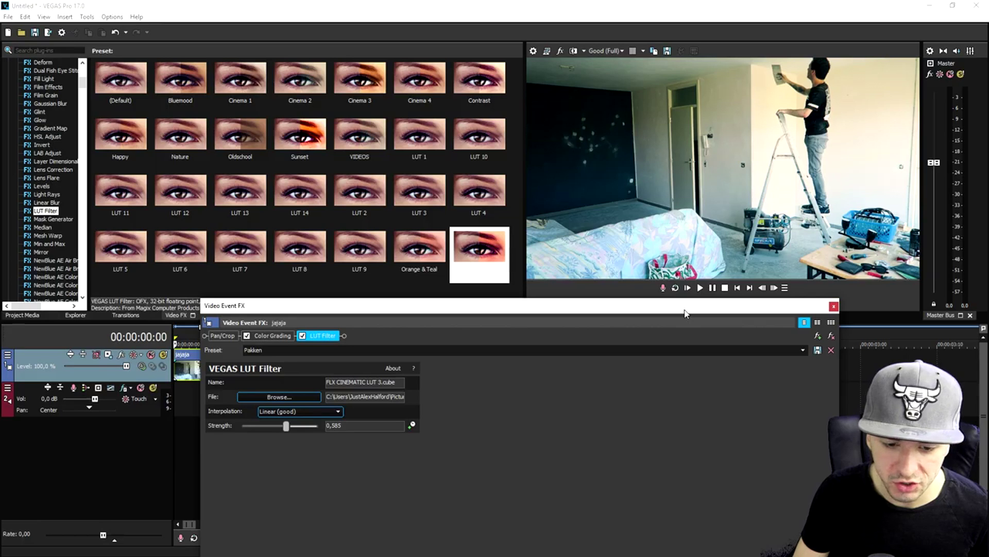
pyautogui.click(833, 307)
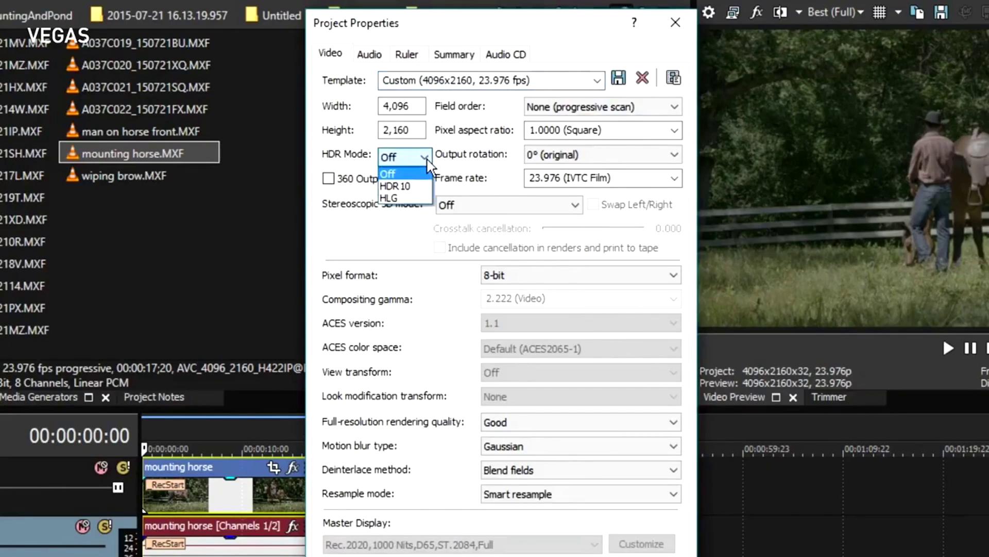
# Demonstrate HDR Mode HDR10 and the Sony S-Log3 S-Gamut3 media color space
pyautogui.click(393, 186)
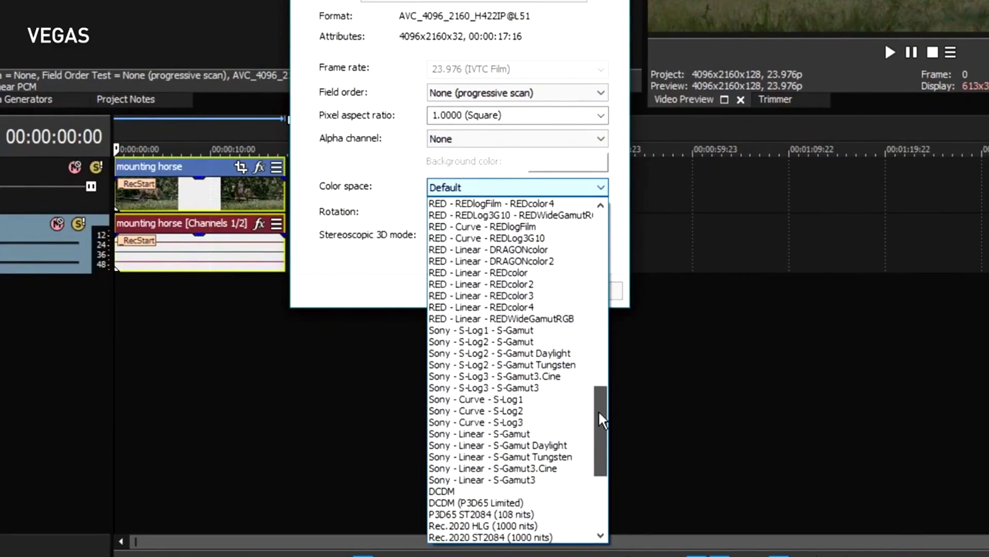
pyautogui.click(453, 387)
pyautogui.click(602, 191)
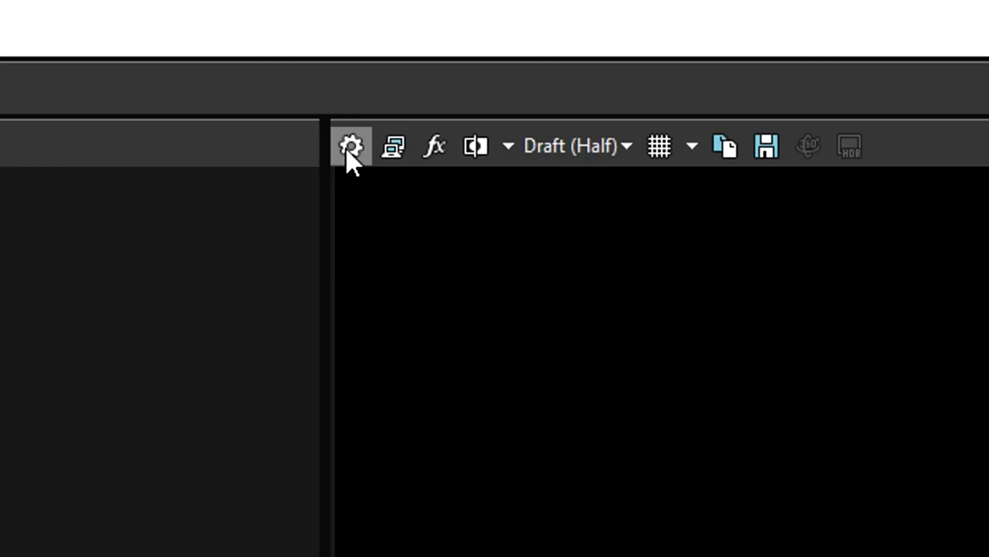
# Set the project's HDR Mode to HDR 10 in Project Video Properties and show Project Media
pyautogui.click(554, 51)
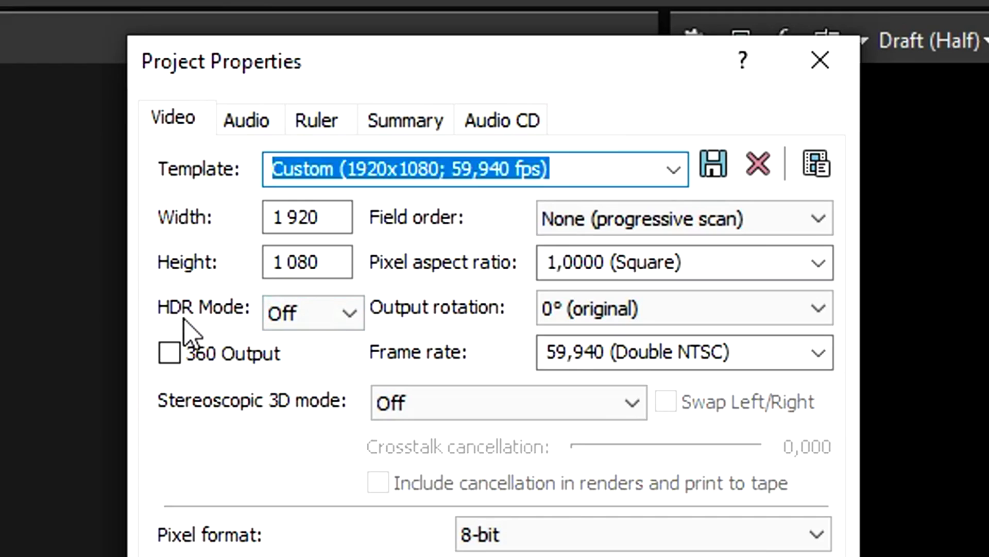
pyautogui.click(313, 318)
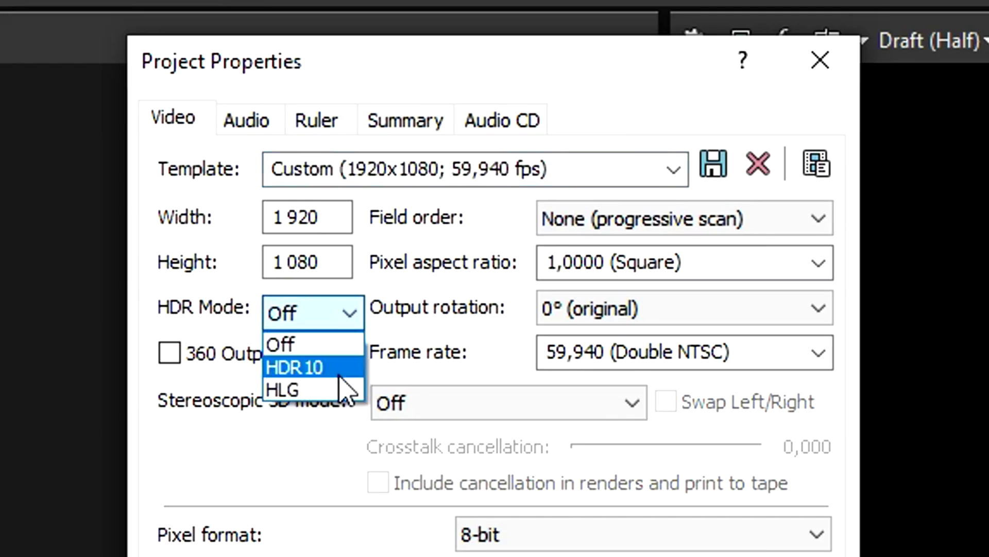
pyautogui.click(317, 366)
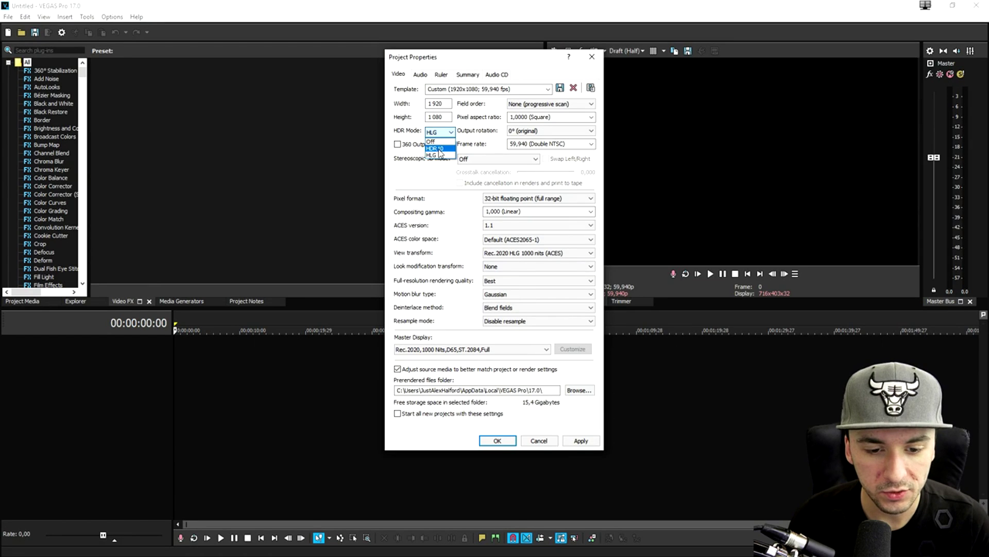
pyautogui.click(343, 0)
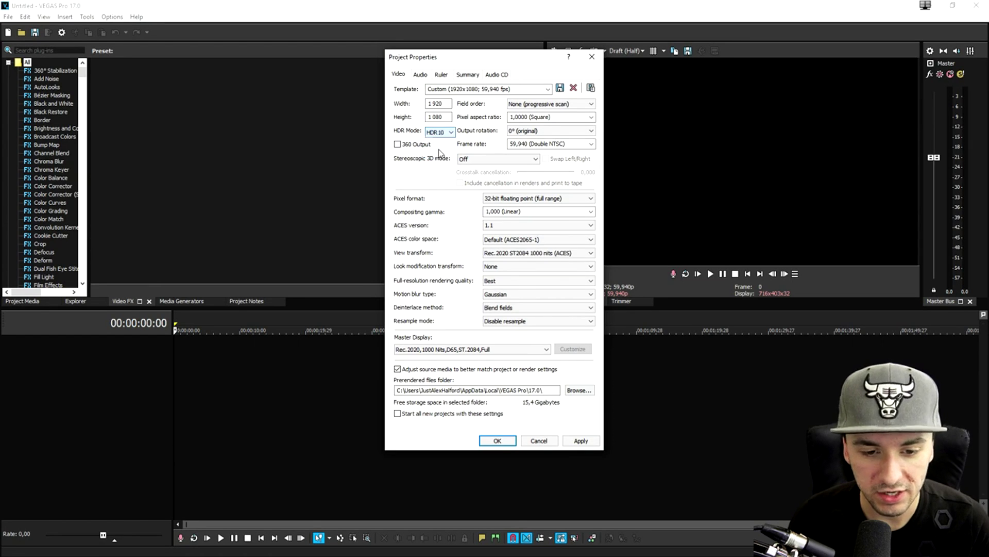
pyautogui.click(497, 441)
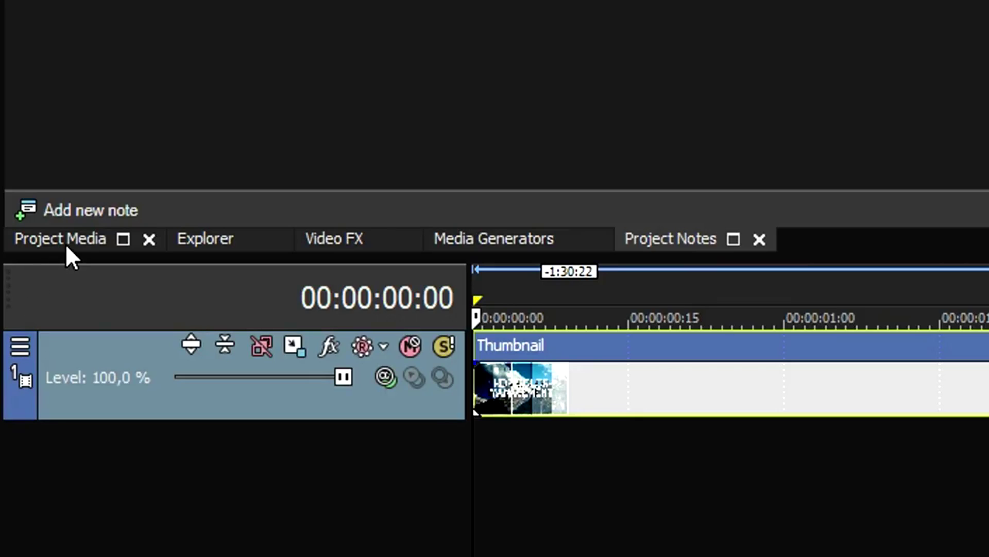
pyautogui.click(24, 303)
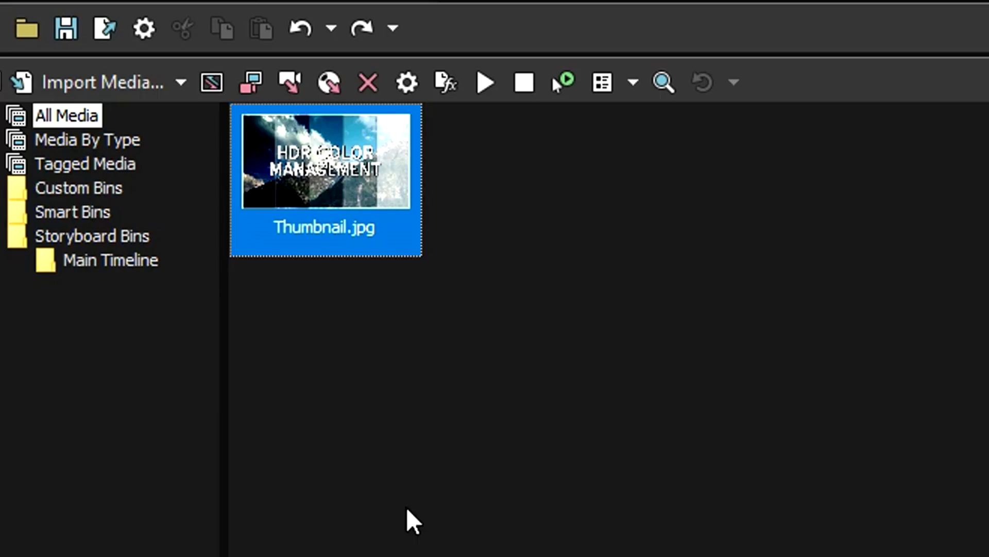
# Pick a Color space for Thumbnail.jpg in its media Properties and confirm with OK
pyautogui.rightClick(340, 160)
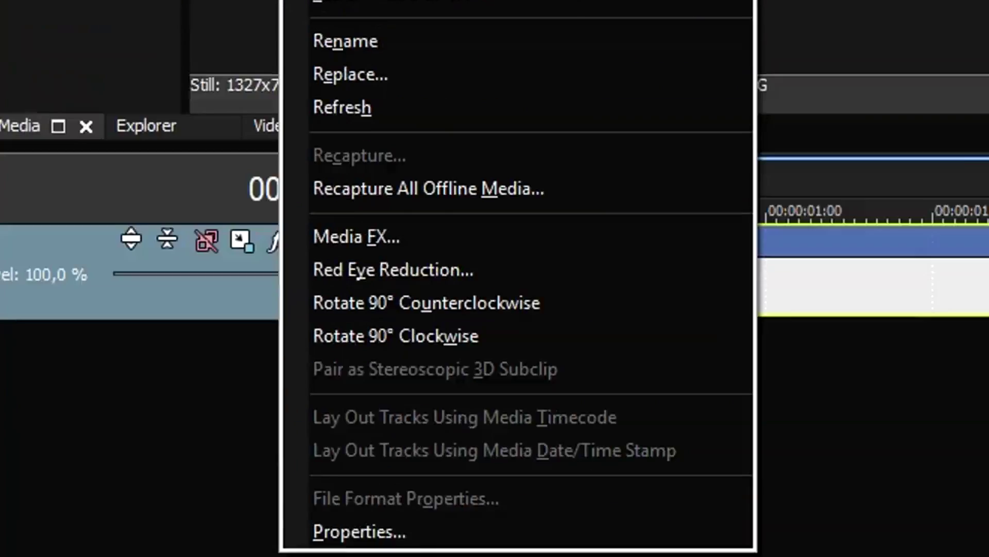
pyautogui.click(432, 336)
pyautogui.click(465, 26)
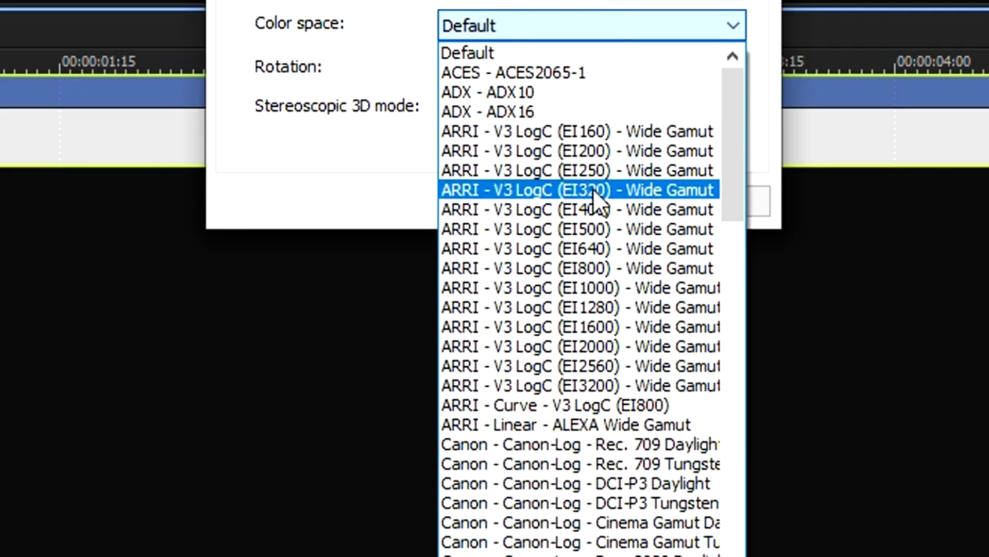
pyautogui.scroll(-3, 597, 183)
pyautogui.scroll(-3, 601, 175)
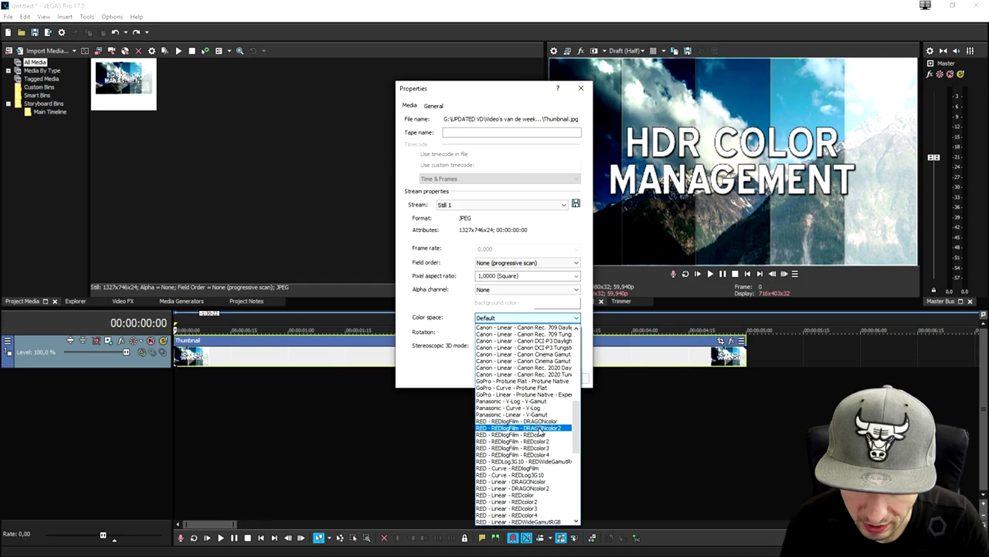
pyautogui.scroll(-8, 628, 360)
pyautogui.scroll(-3, 540, 432)
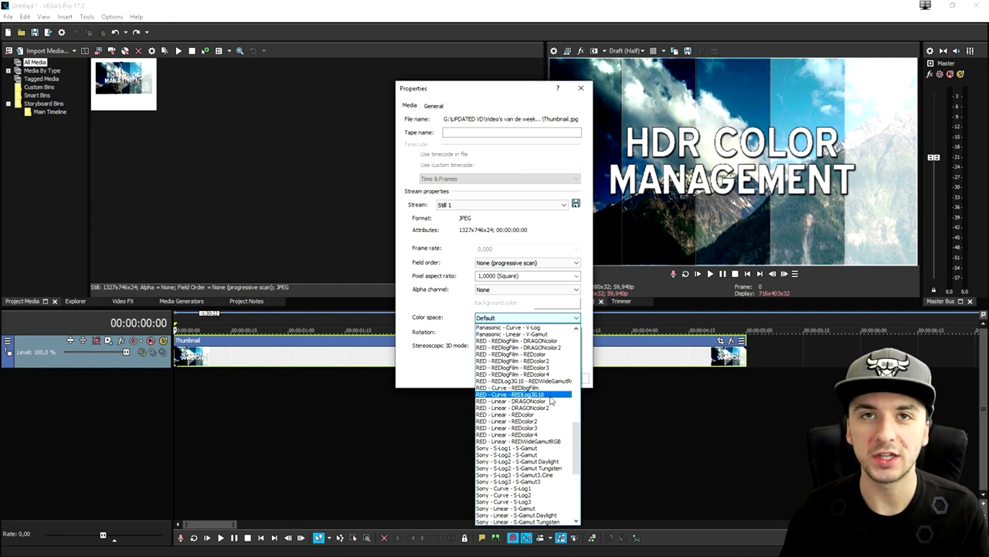
pyautogui.scroll(-4, 552, 400)
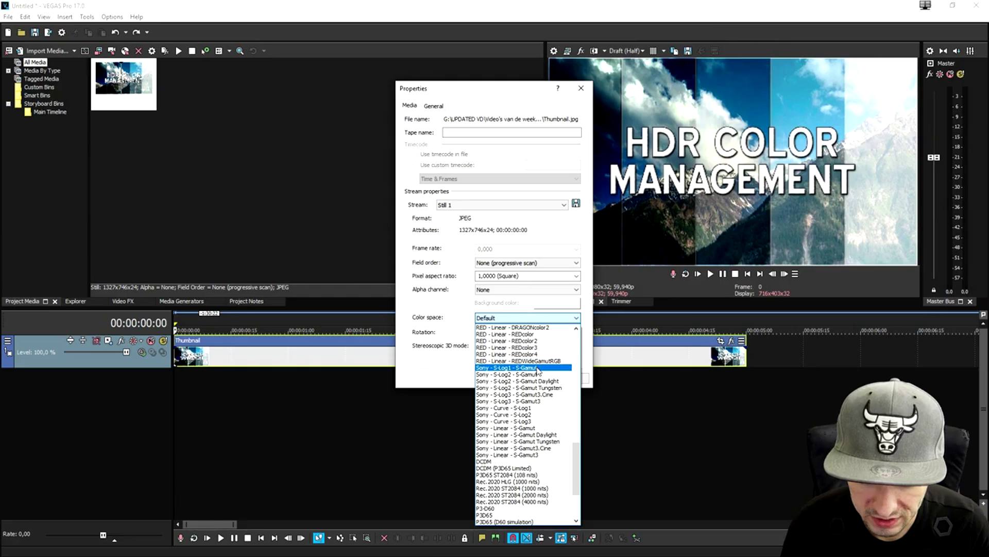
pyautogui.click(572, 367)
pyautogui.click(542, 202)
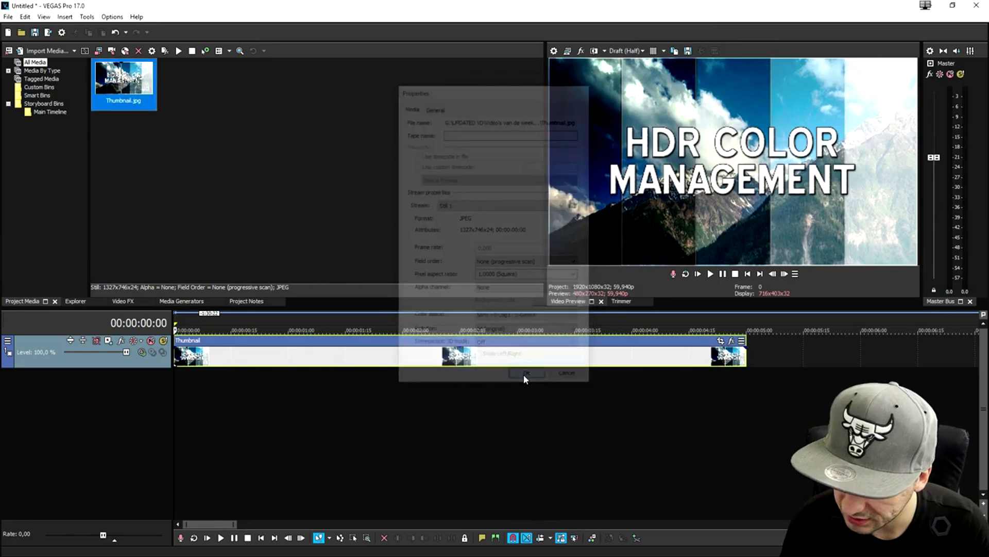
pyautogui.click(486, 351)
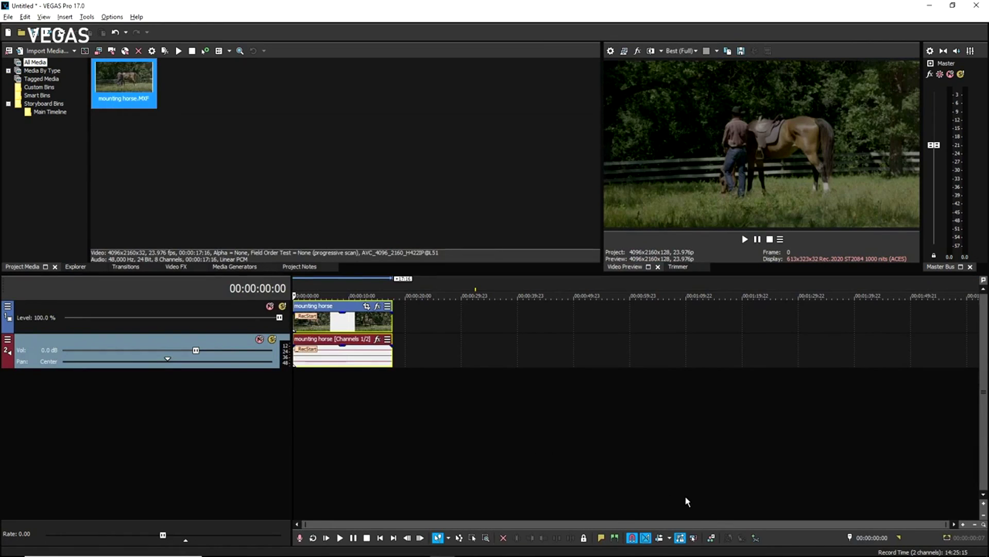
# Open the Color Grading panel together with the HDR video scopes
pyautogui.click(711, 538)
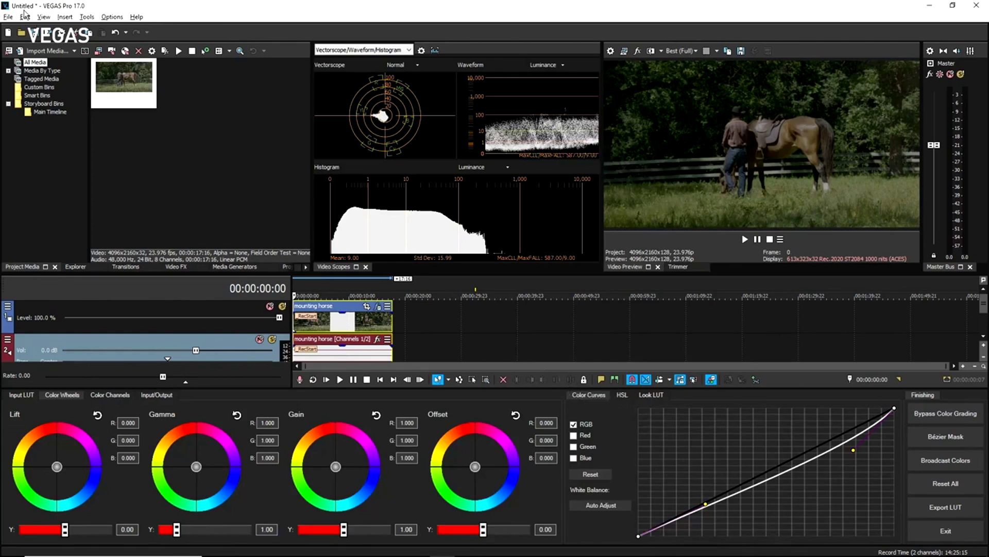
# Open Color Grading and enable the ST.2084 HDR scope with 10-bit scale in Video Scopes settings
pyautogui.click(43, 17)
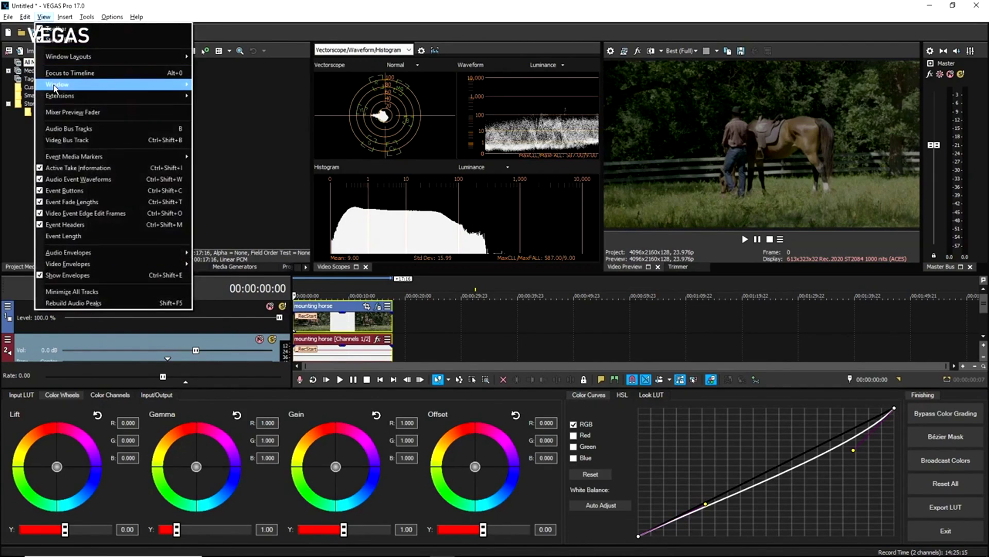
pyautogui.moveTo(57, 85)
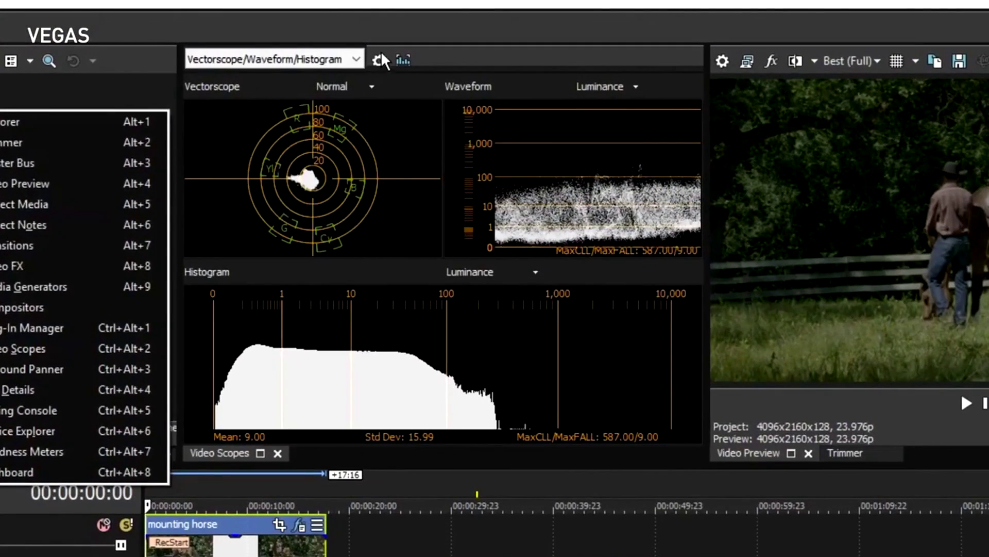
pyautogui.click(379, 59)
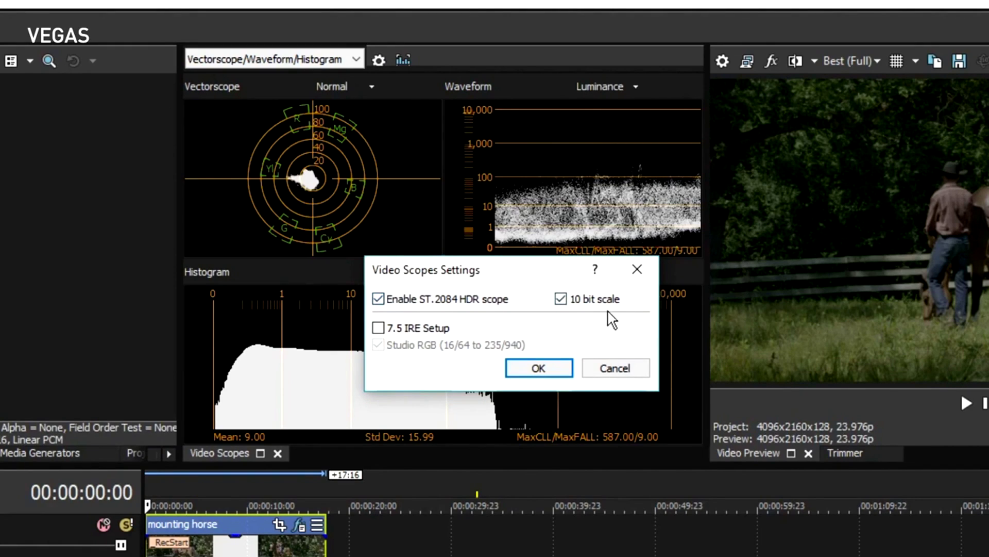
pyautogui.click(536, 369)
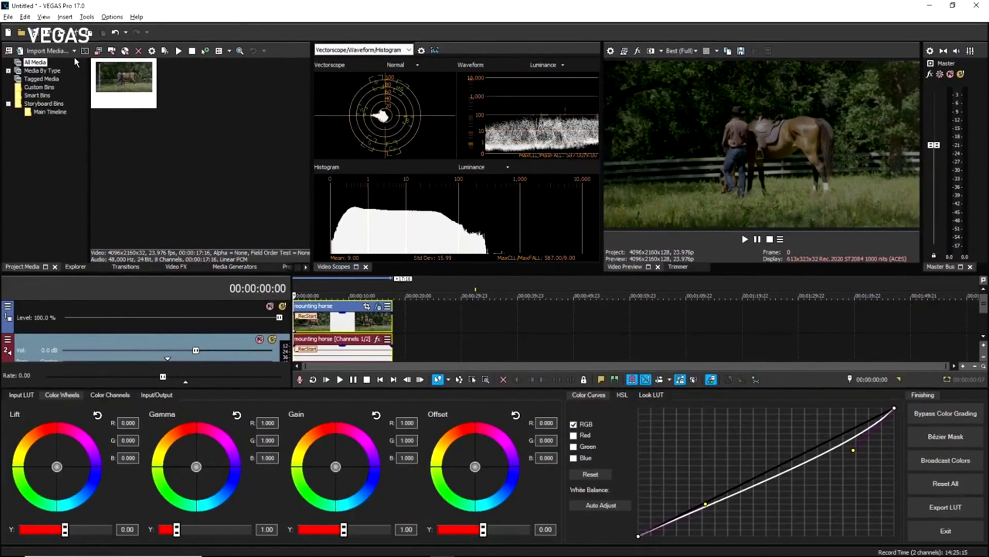
pyautogui.click(7, 17)
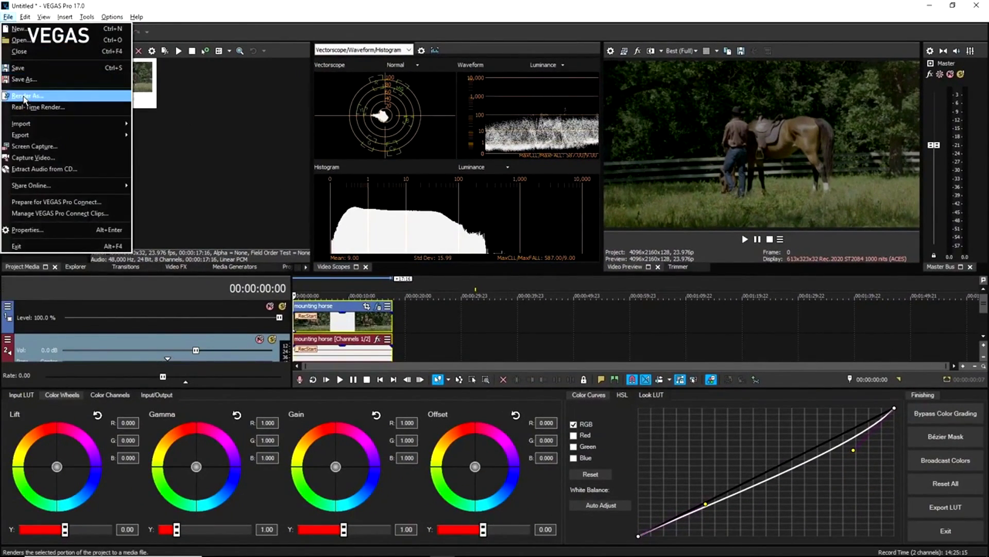
pyautogui.click(36, 97)
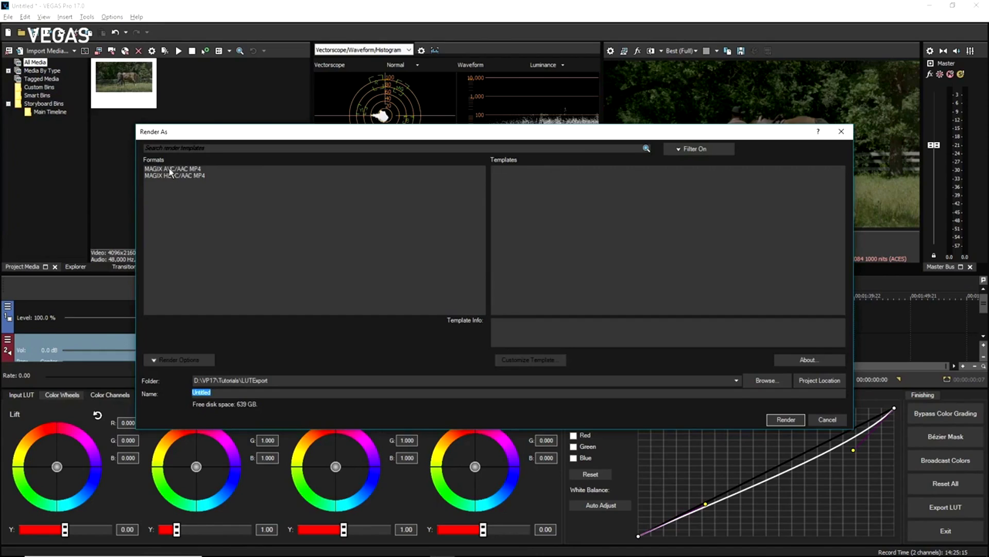
pyautogui.click(170, 169)
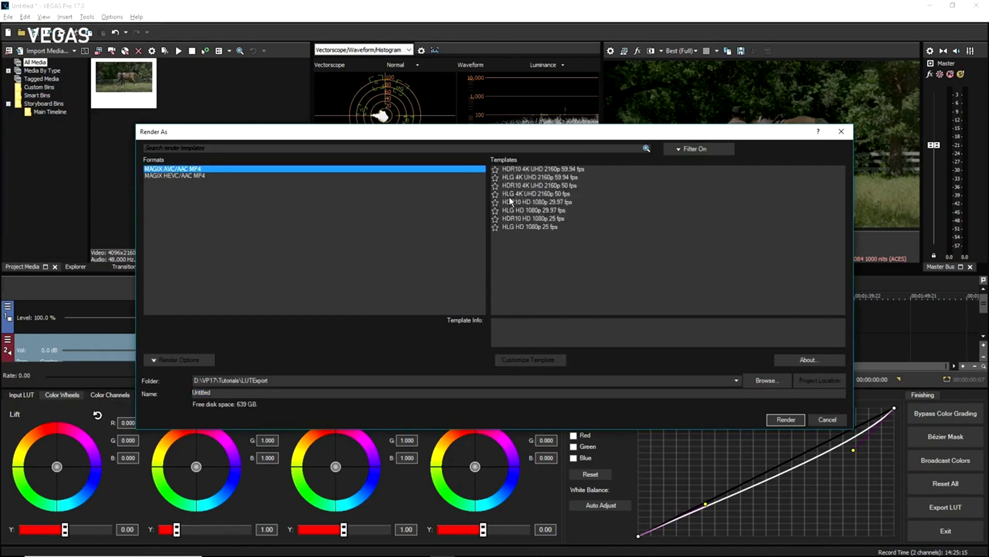
pyautogui.click(524, 193)
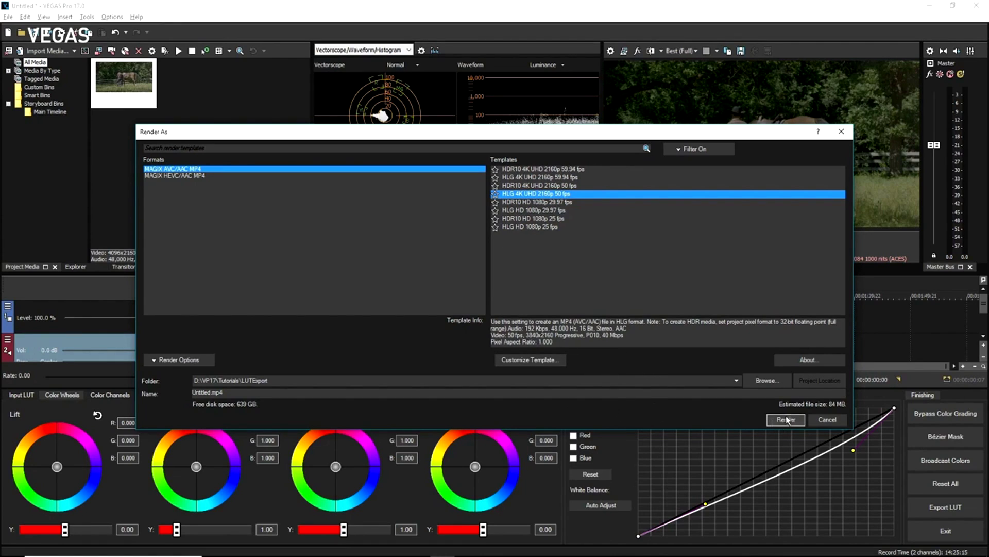
pyautogui.click(829, 419)
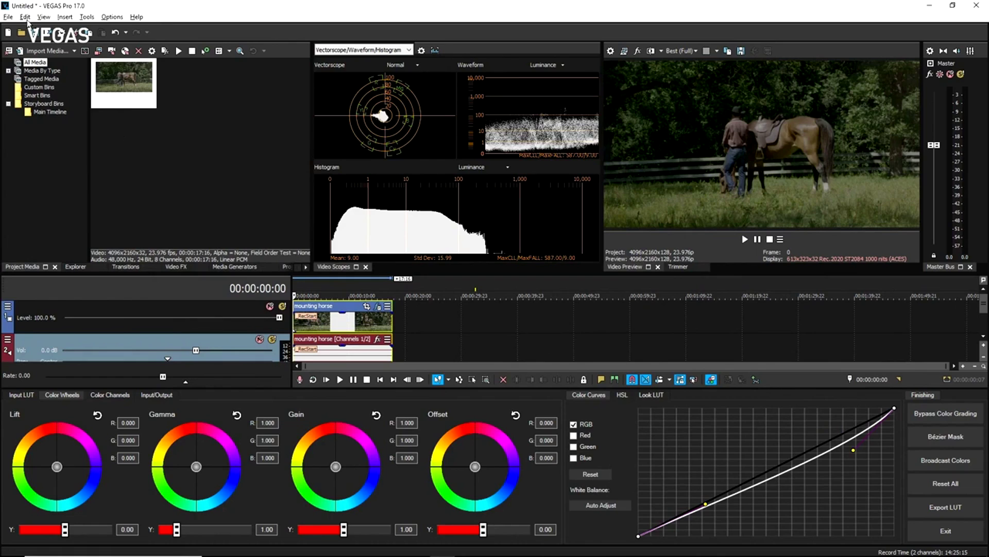
# In the Upload to YouTube settings, set render quality to HDR with the HLG format
pyautogui.click(9, 17)
pyautogui.moveTo(56, 188)
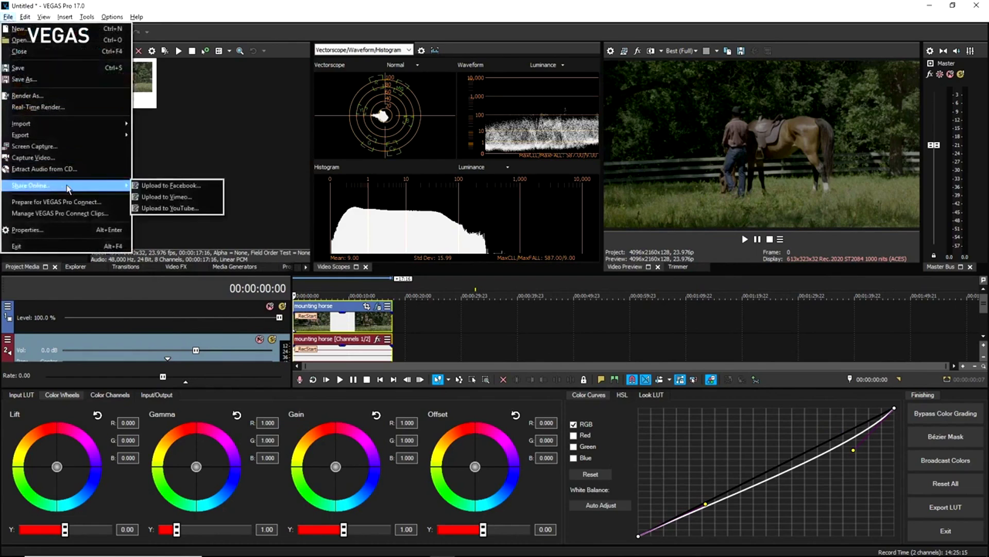
pyautogui.click(159, 208)
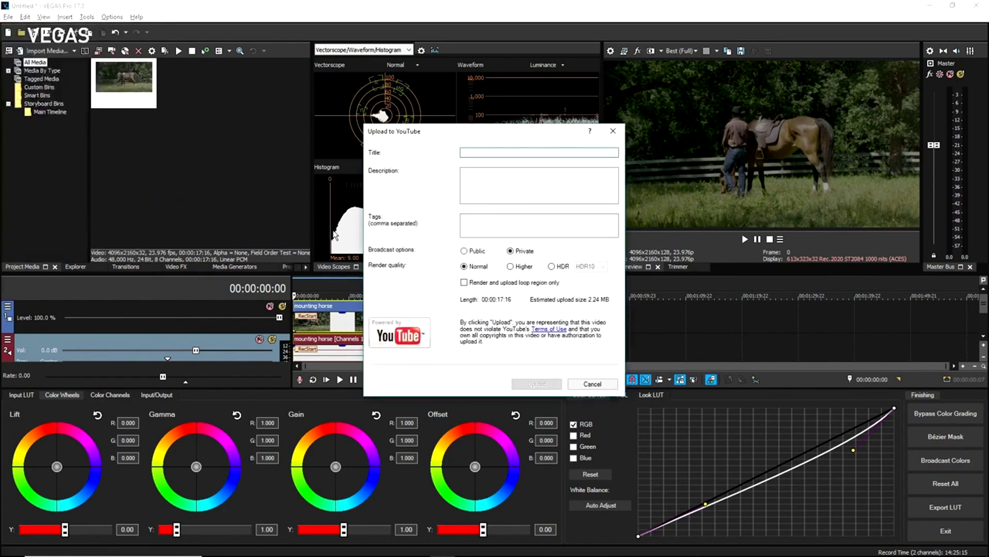
pyautogui.click(552, 266)
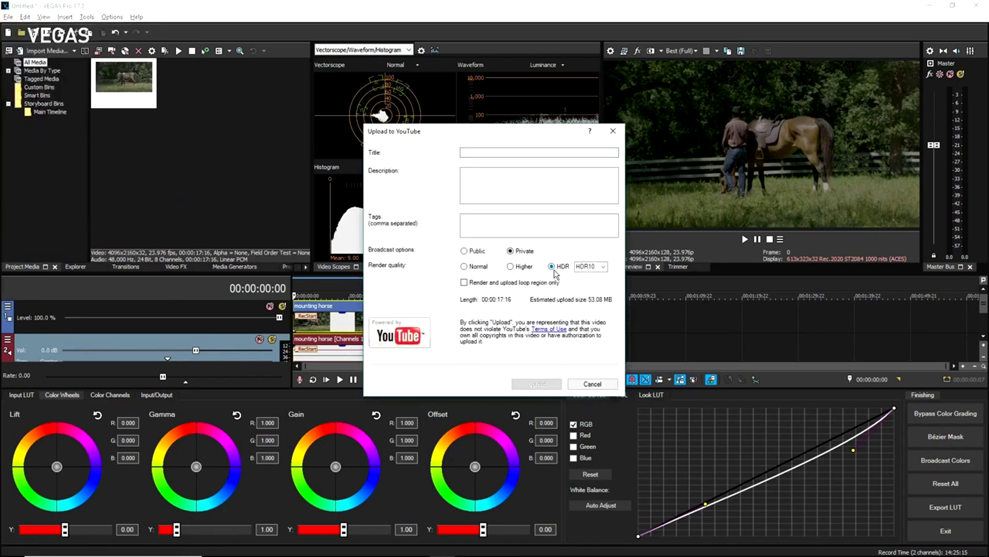
pyautogui.click(603, 268)
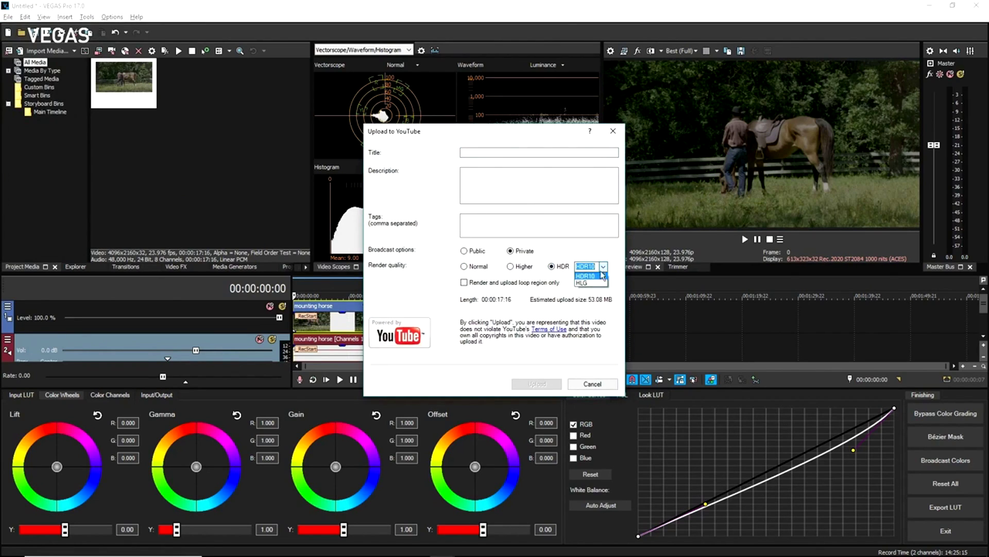
pyautogui.click(584, 283)
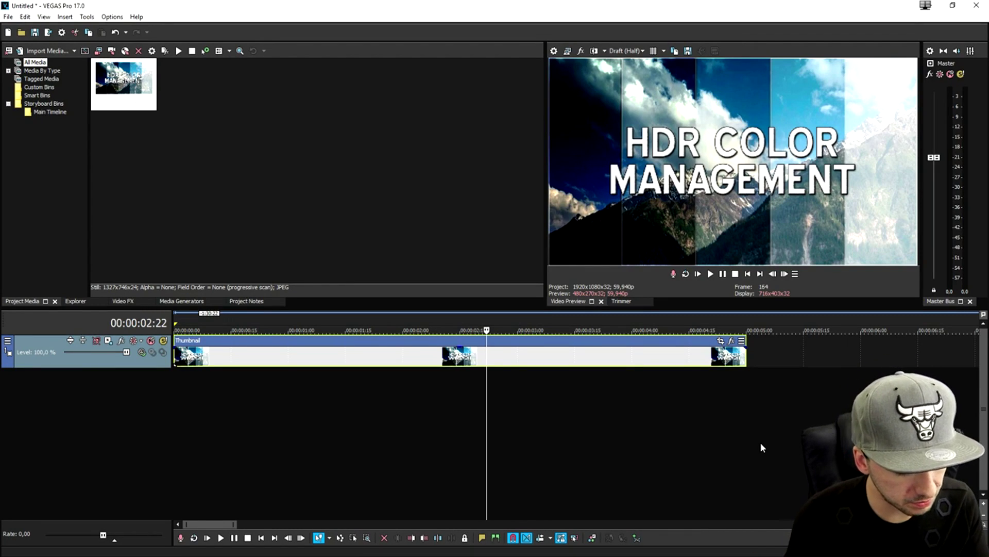
# Switch to the Color Grading layout and enable the ST.2084 HDR scope for the vectorscope
pyautogui.hotkey('alt', 'd')
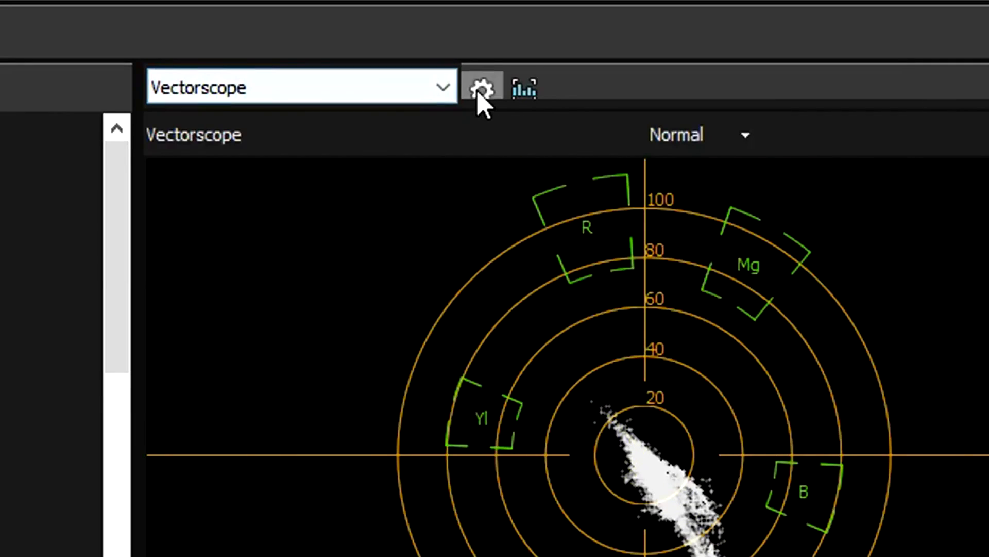
pyautogui.click(481, 90)
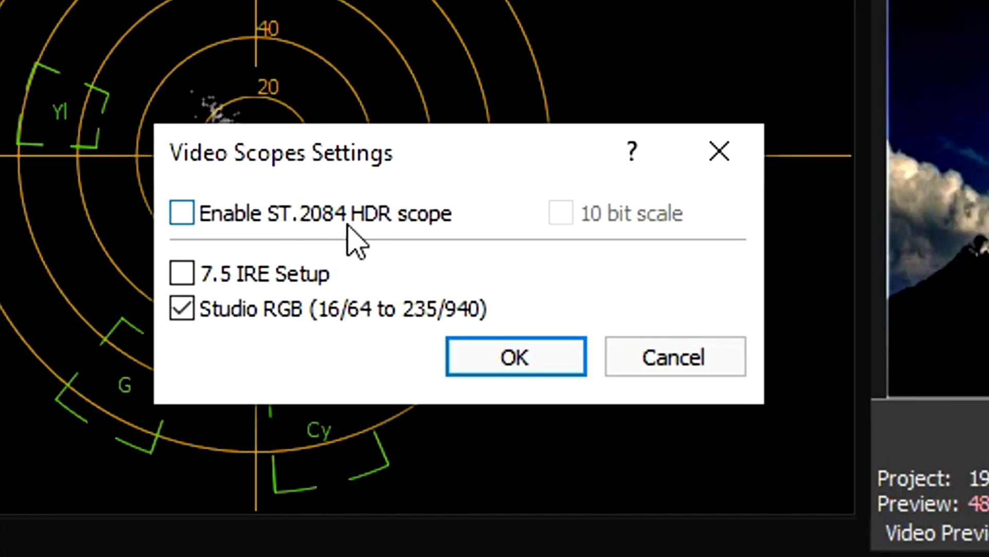
pyautogui.click(360, 212)
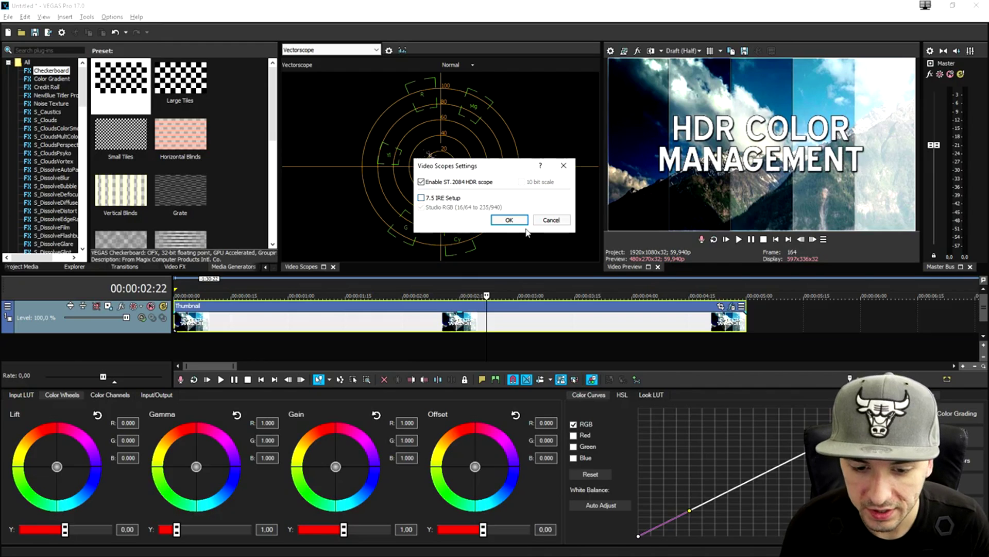
pyautogui.click(516, 356)
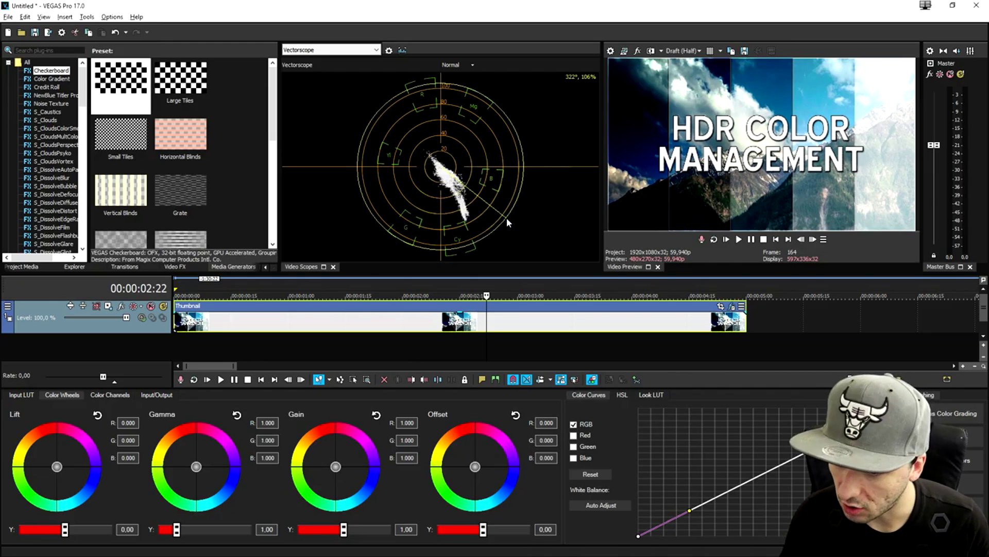
# Shift the Offset, Gain, Gamma and Lift wheels for a cool grade (Lift B 0.147, Gamma R 1.384, Gain B 1.164)
pyautogui.moveTo(475, 466)
pyautogui.mouseDown()
pyautogui.moveTo(462, 460)
pyautogui.moveTo(471, 465)
pyautogui.mouseUp()
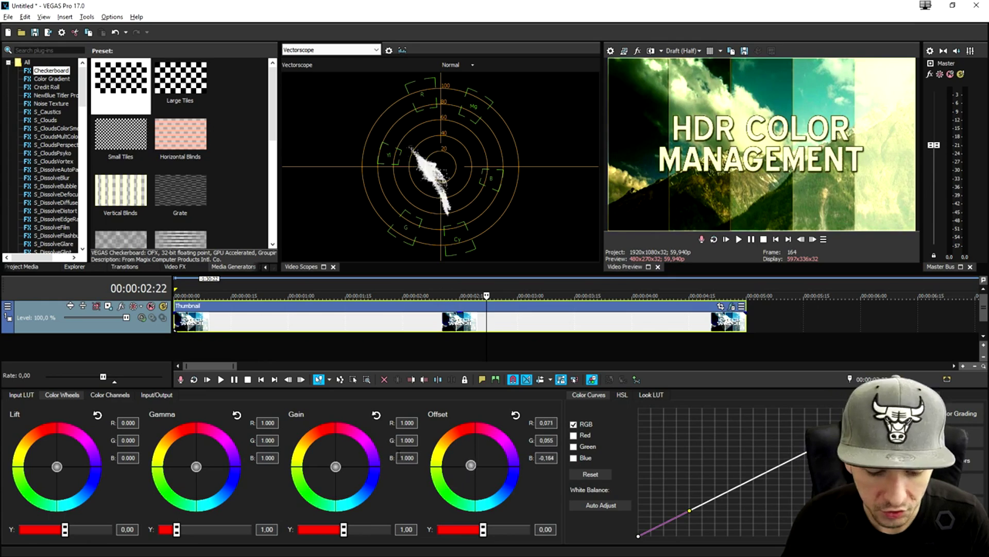
pyautogui.moveTo(336, 467); pyautogui.dragTo(337, 466)
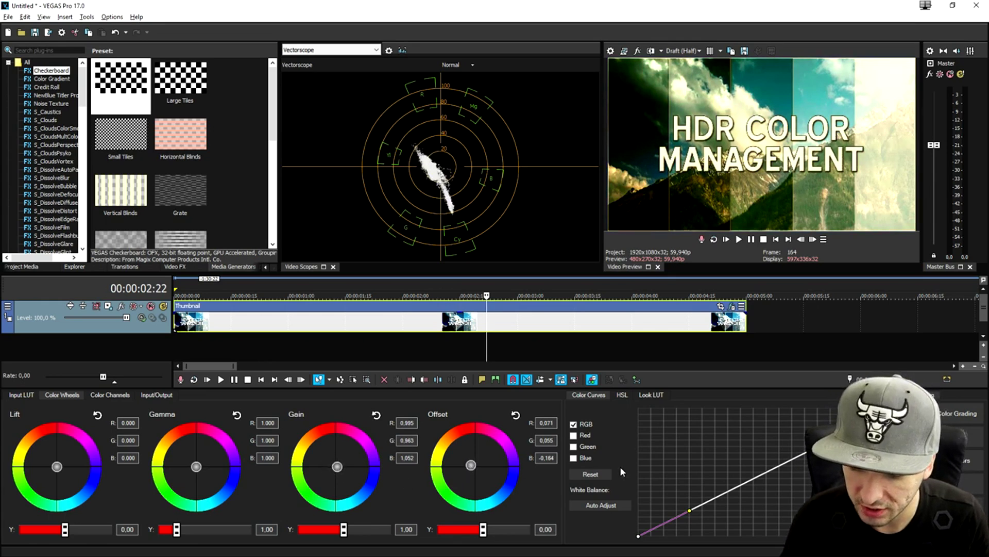
pyautogui.click(651, 394)
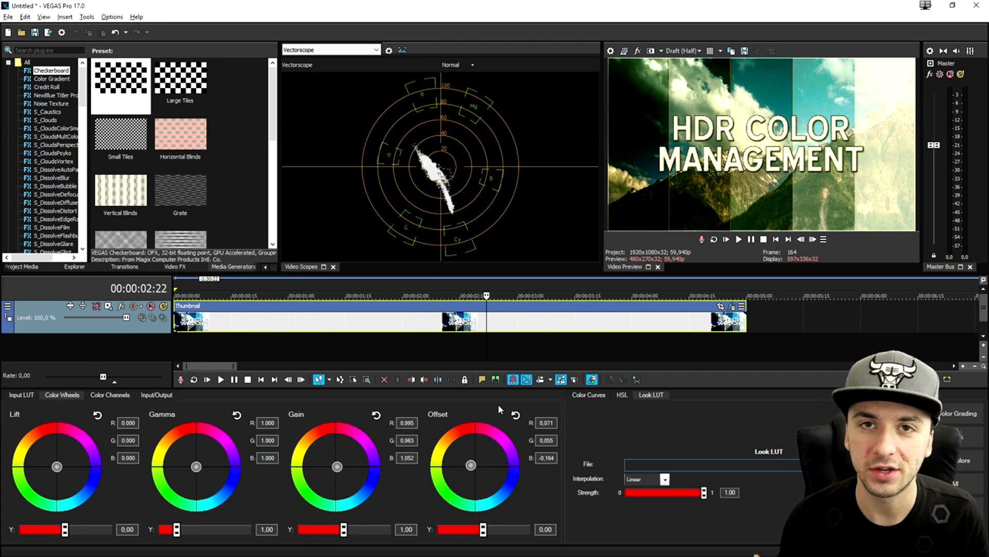
pyautogui.moveTo(337, 466); pyautogui.dragTo(341, 469)
pyautogui.moveTo(196, 466); pyautogui.dragTo(196, 464)
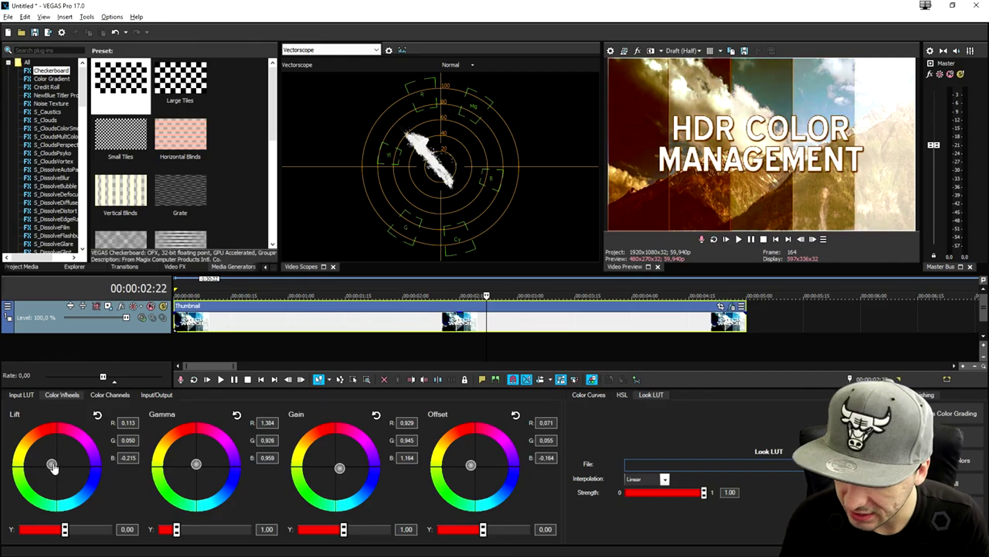
pyautogui.moveTo(98, 392); pyautogui.dragTo(106, 404)
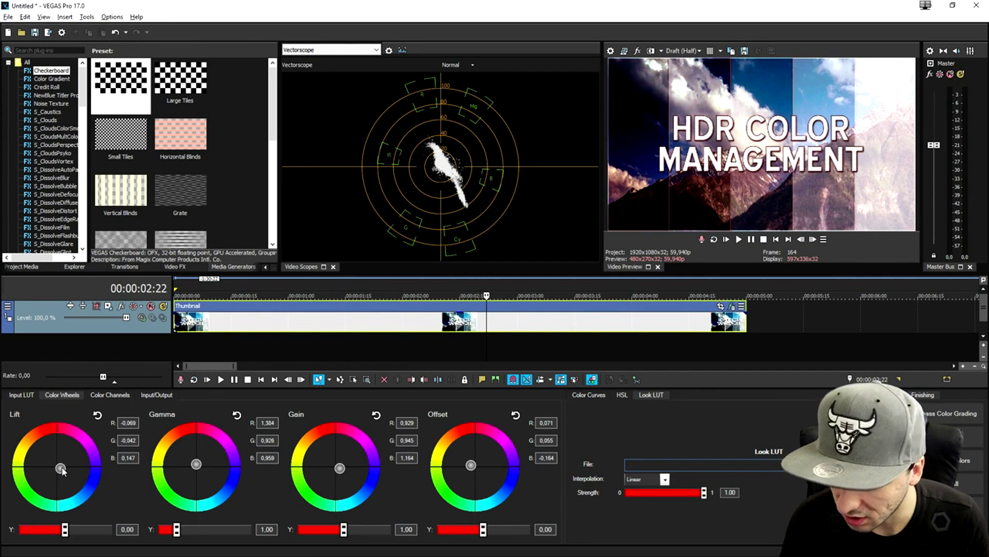